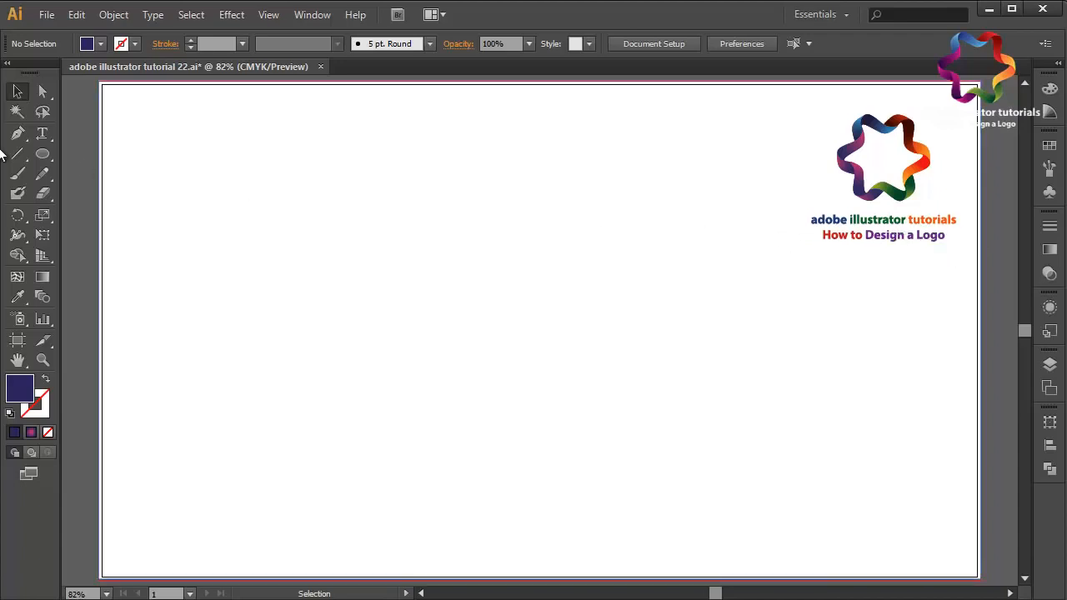
- Draw the left half of a shield as a closed Pen path with a curved top edge, curved outer side and straight vertical inner edge
click(22, 138)
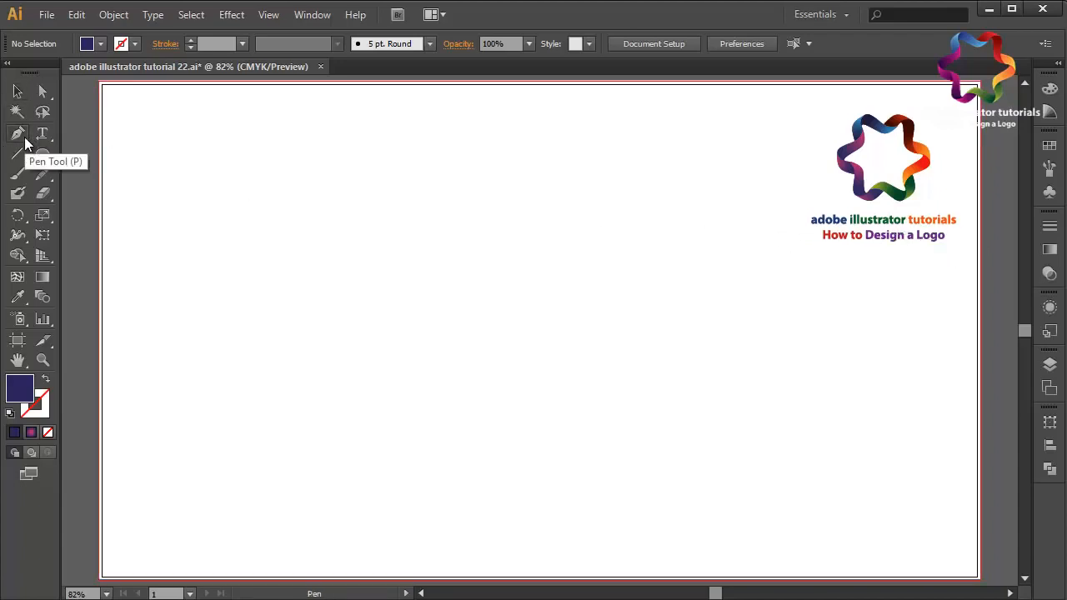
click(434, 188)
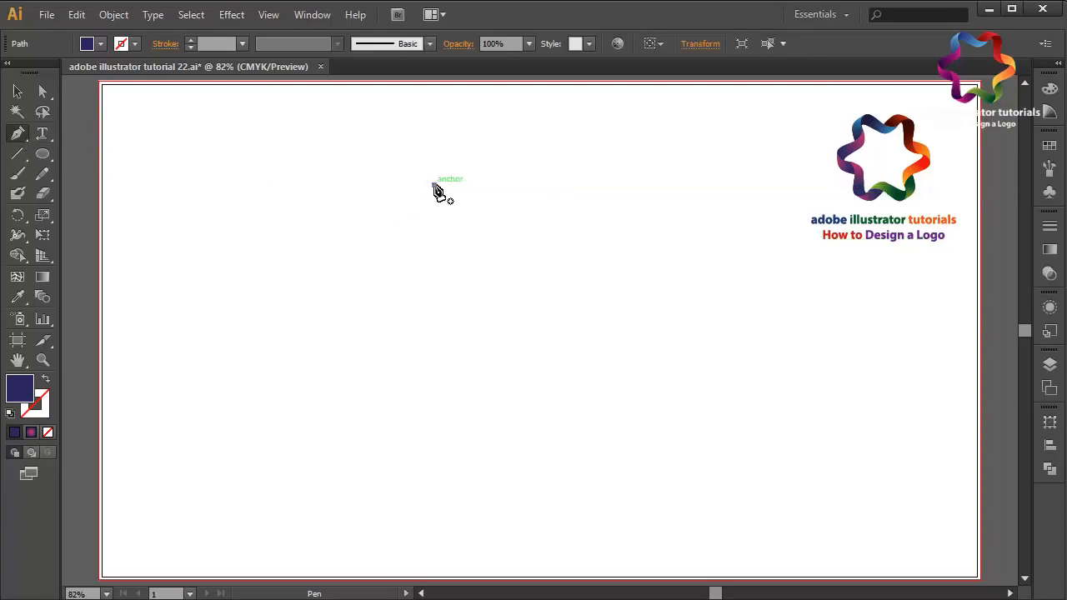
drag(310, 233, 230, 255)
click(311, 235)
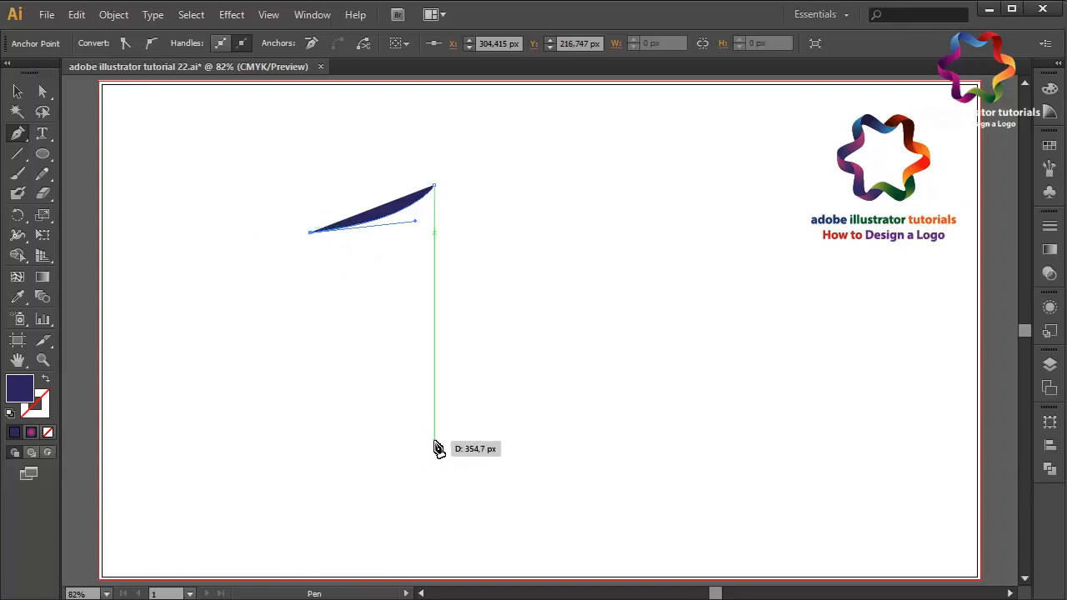
drag(435, 441, 575, 463)
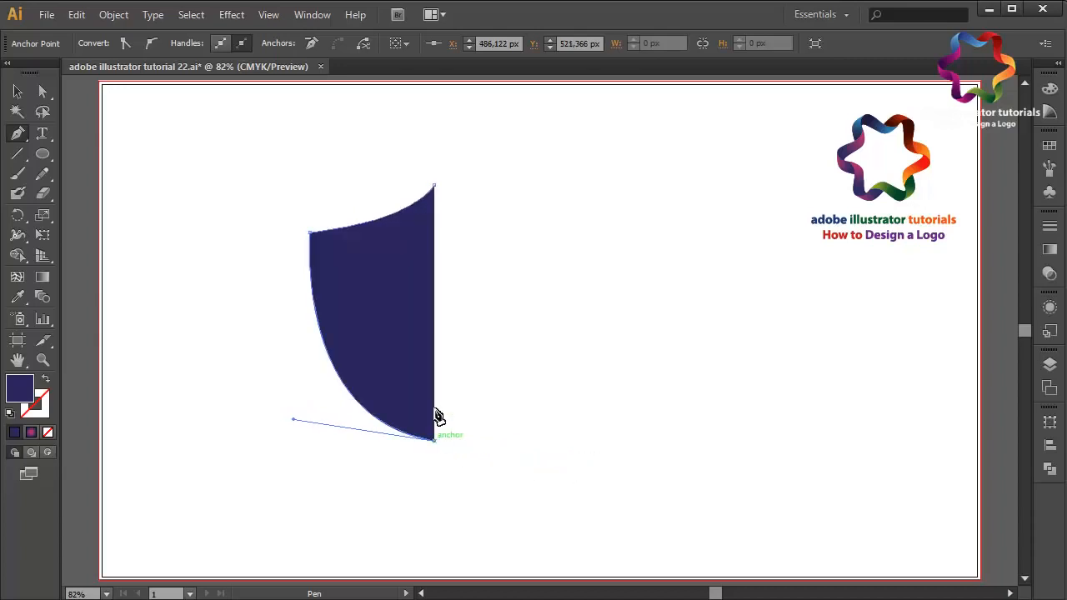
click(434, 186)
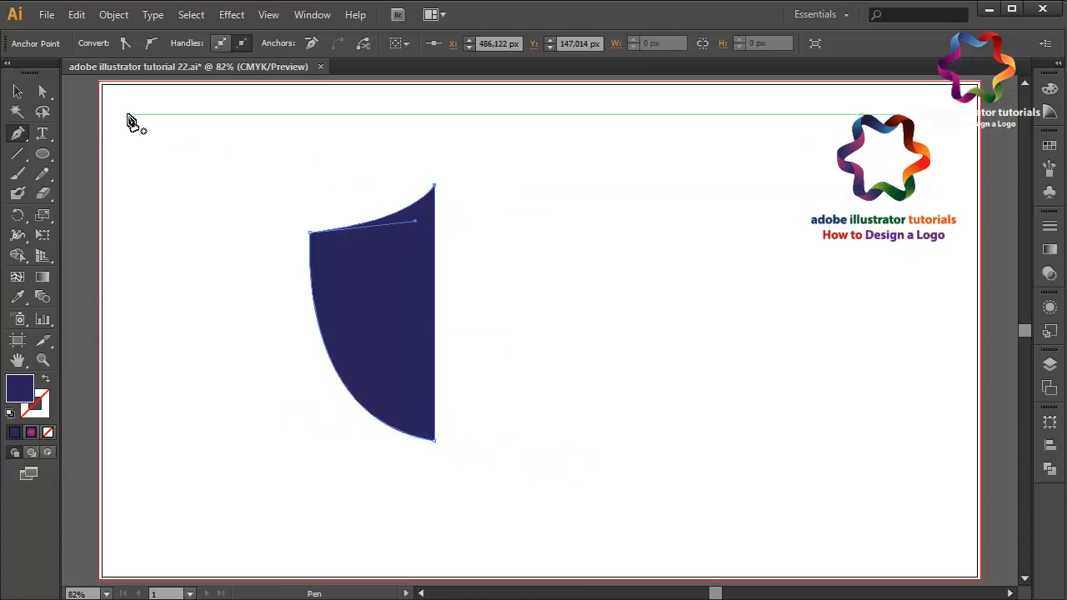
- Paste a copy of the half shield behind the original and mirror it across the straight inner edge to complete the shield
click(18, 91)
click(363, 302)
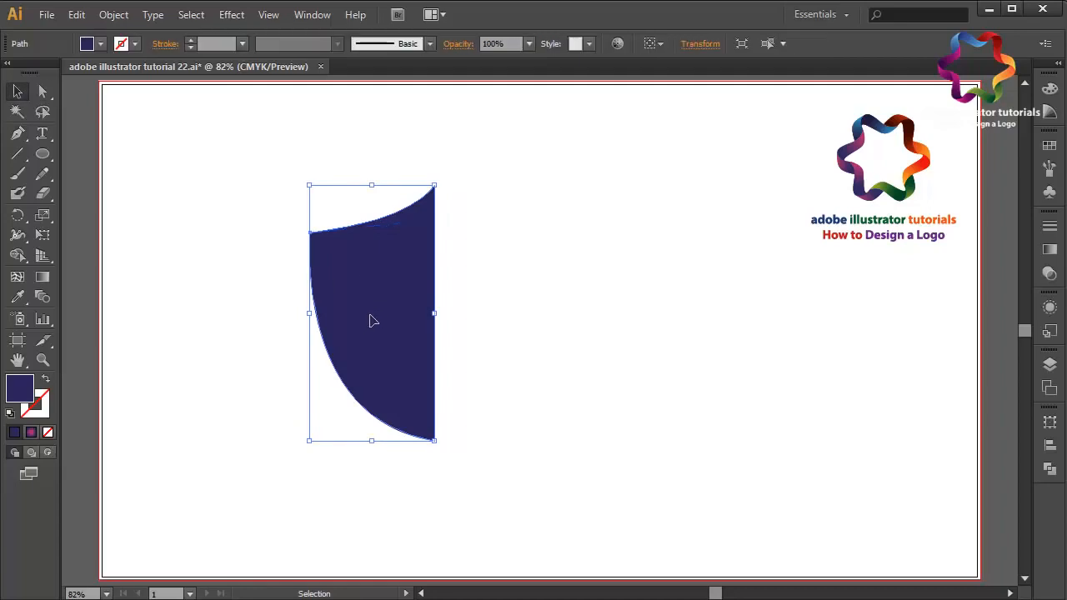
click(76, 14)
click(117, 95)
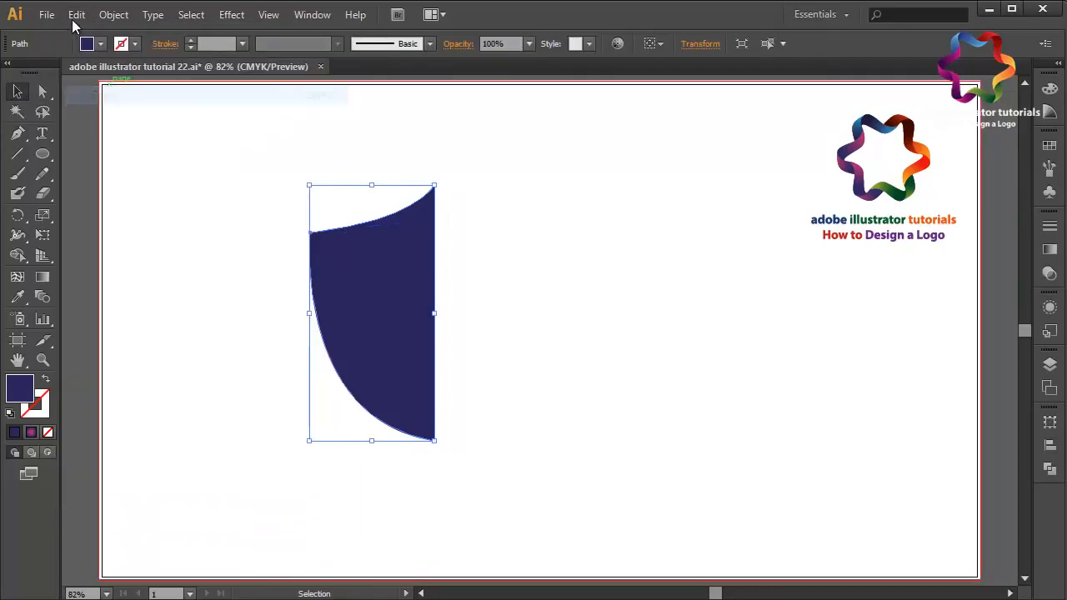
click(76, 14)
click(152, 147)
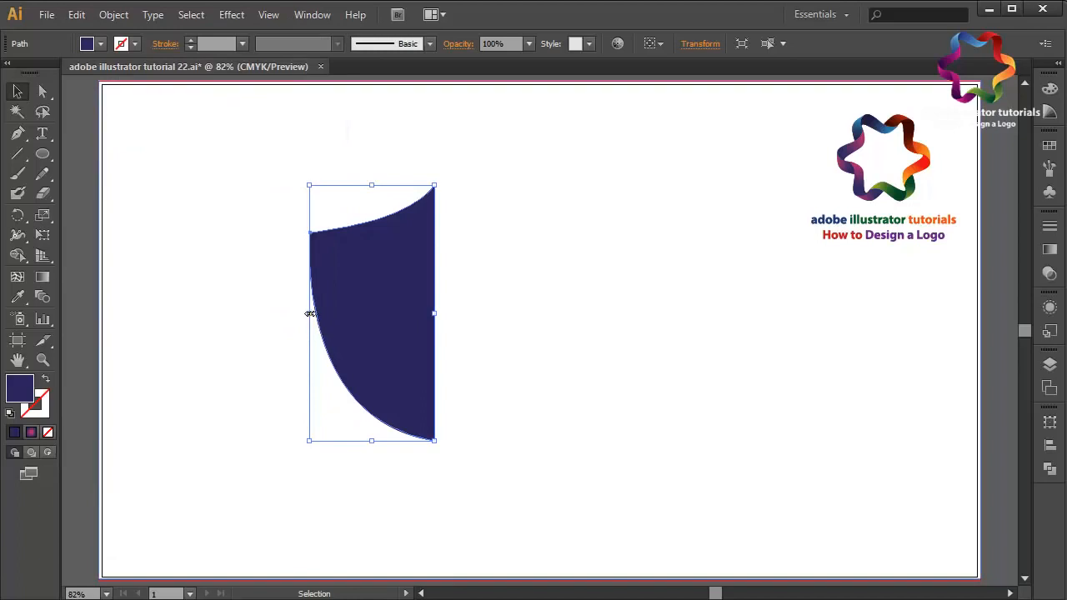
drag(309, 314, 559, 306)
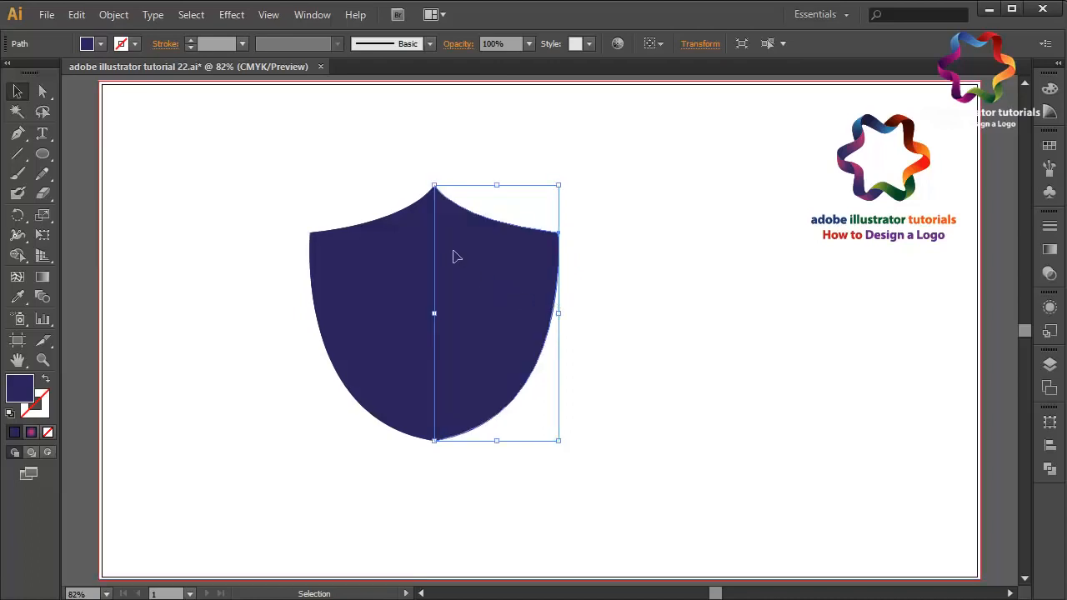
- Stretch both shield halves taller by extending the lower tip downward, and move them closer to the artboard's centre
shift+click(395, 289)
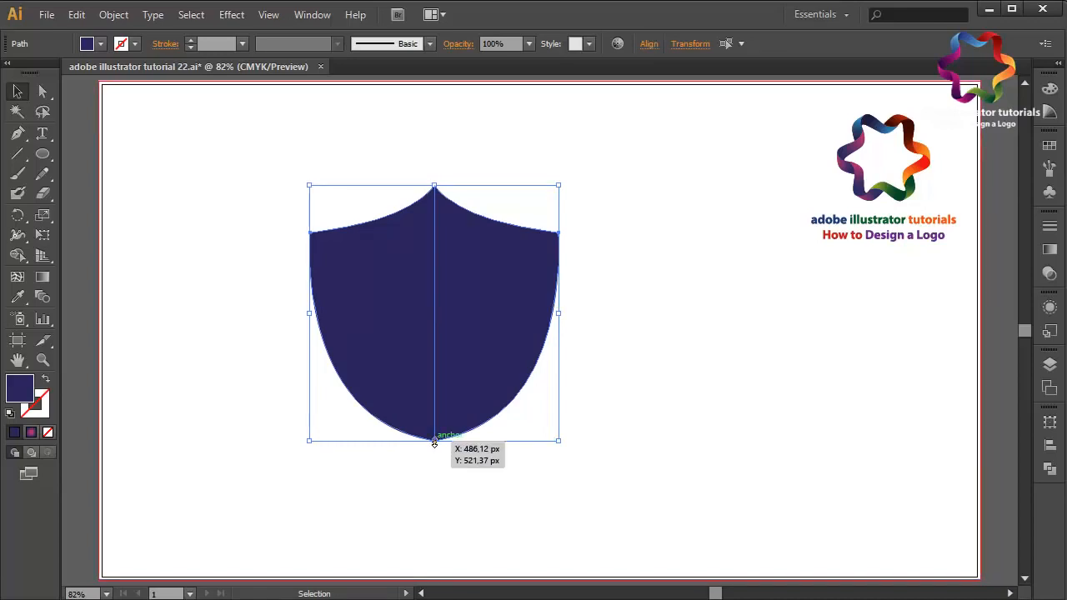
drag(434, 443, 434, 498)
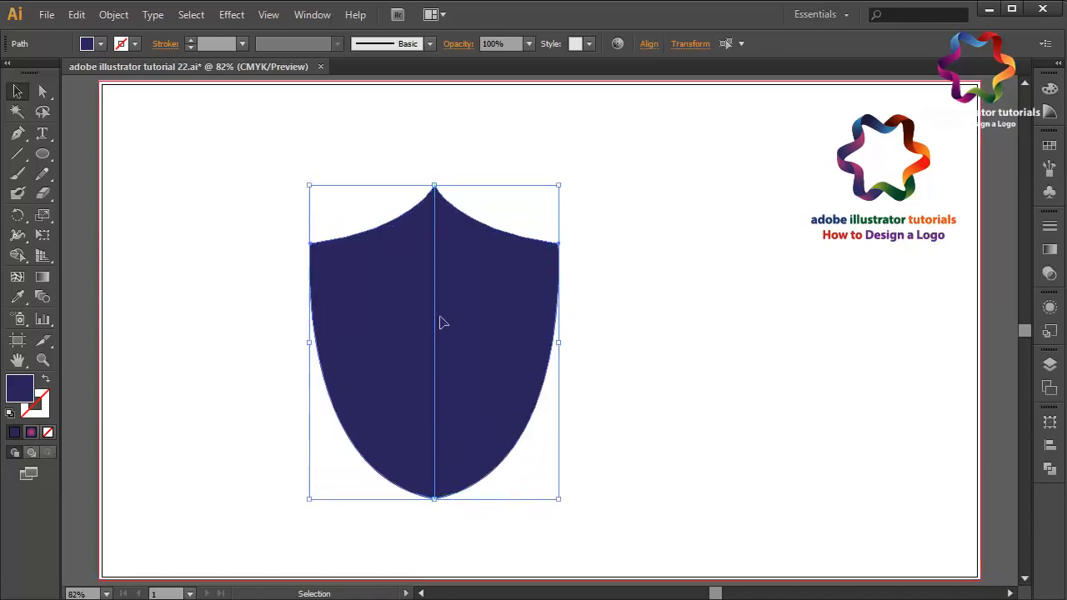
drag(439, 298, 486, 273)
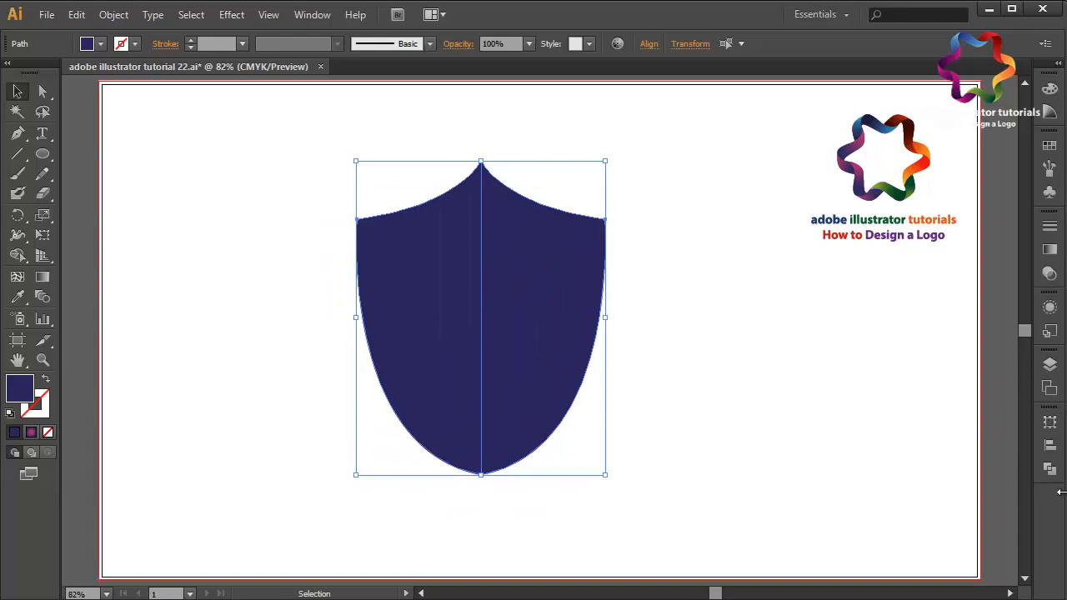
- Group the two shield halves into one object and deselect it
right_click(563, 344)
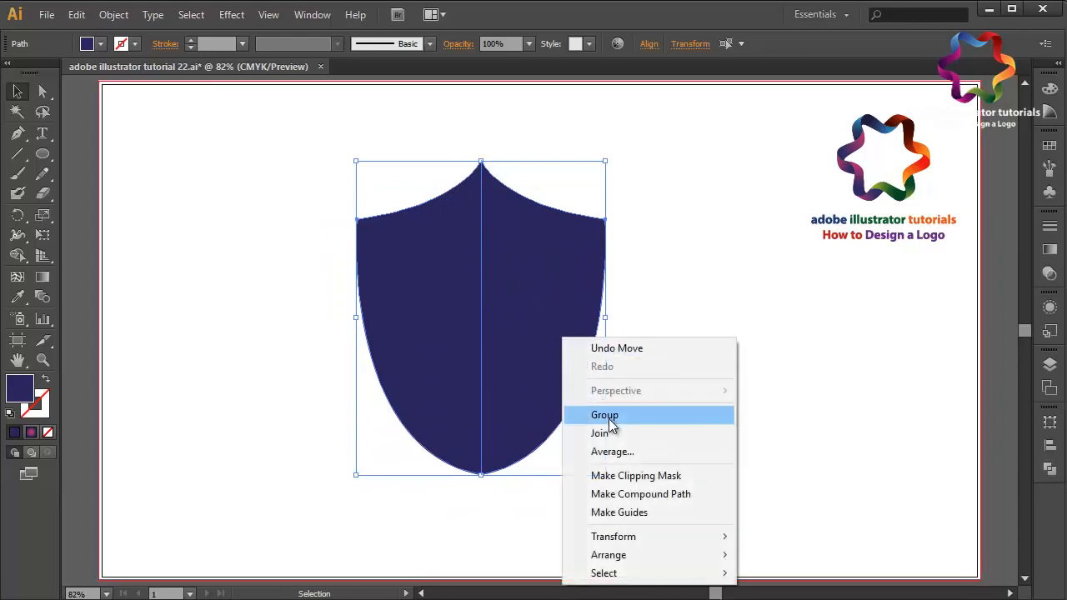
click(608, 419)
click(630, 368)
click(550, 302)
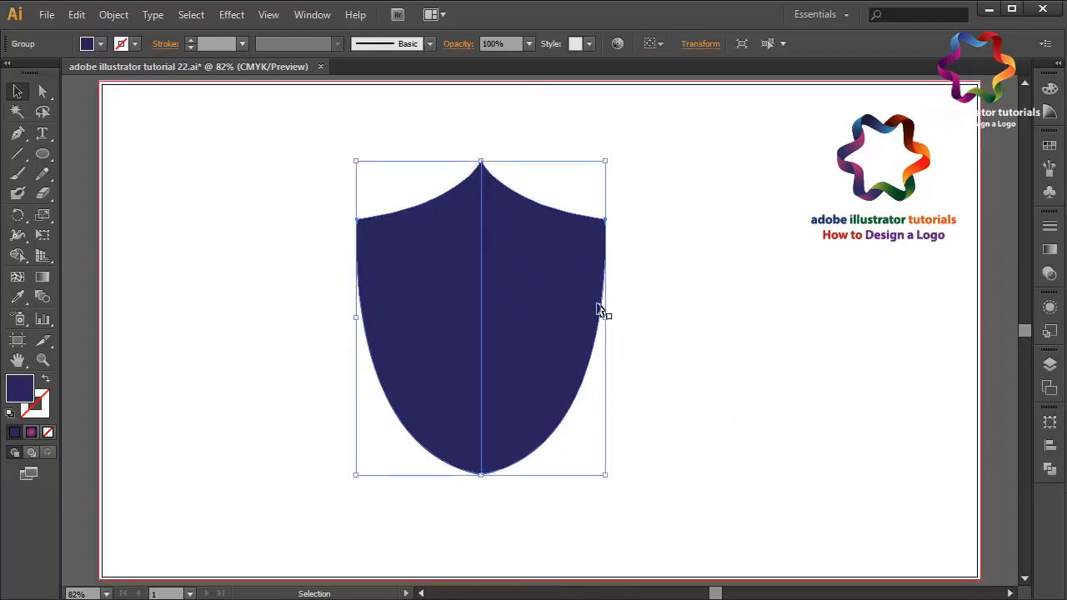
click(293, 311)
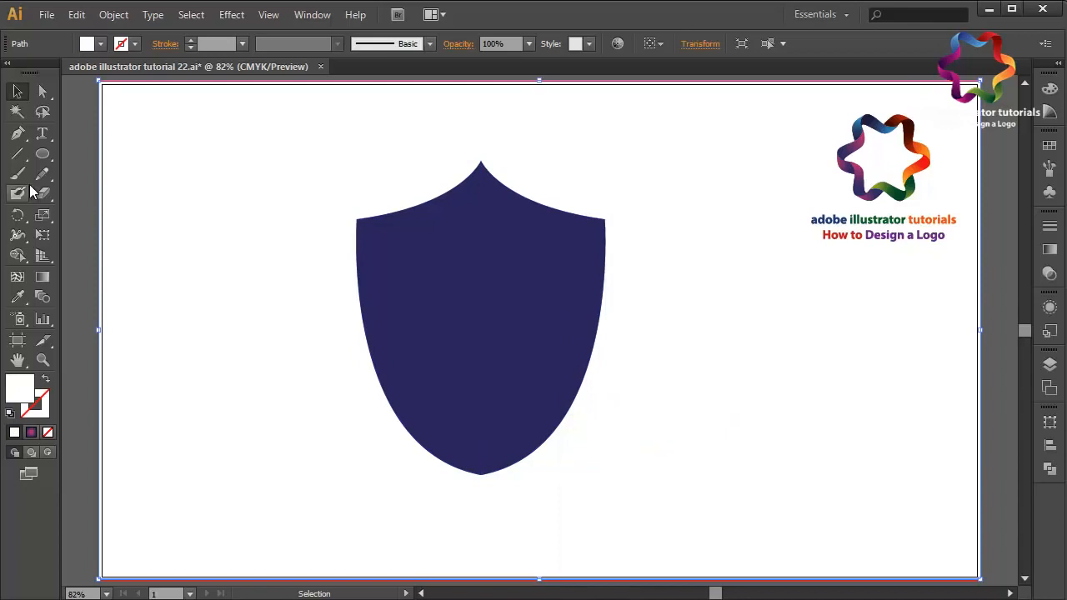
- Draw a wide, flat ellipse over the shield's upper half, extending well past its left side, and fill it with the blue swatch
click(18, 132)
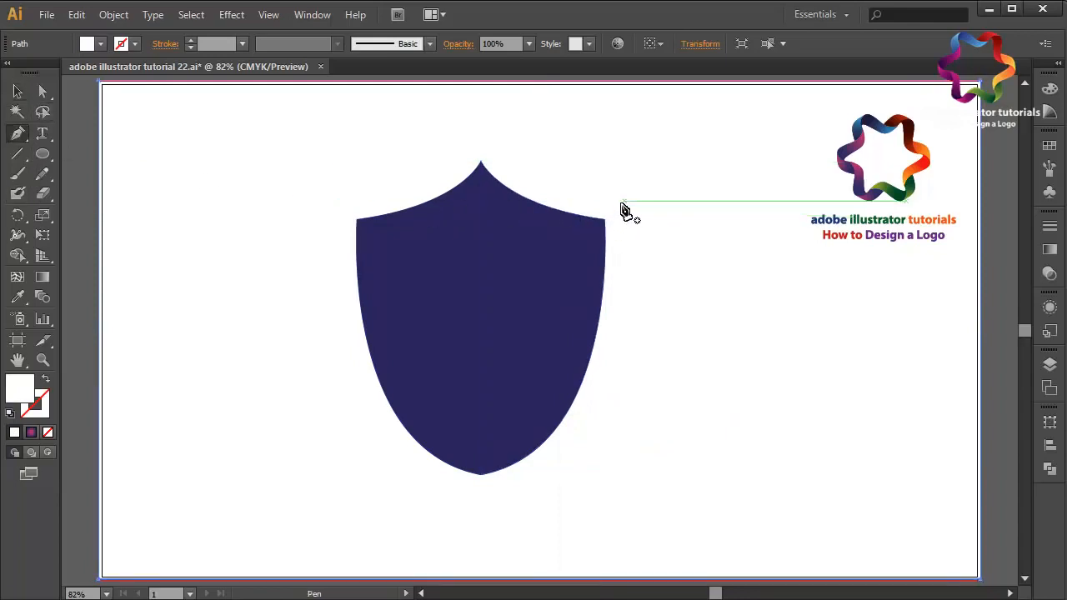
drag(43, 153, 94, 196)
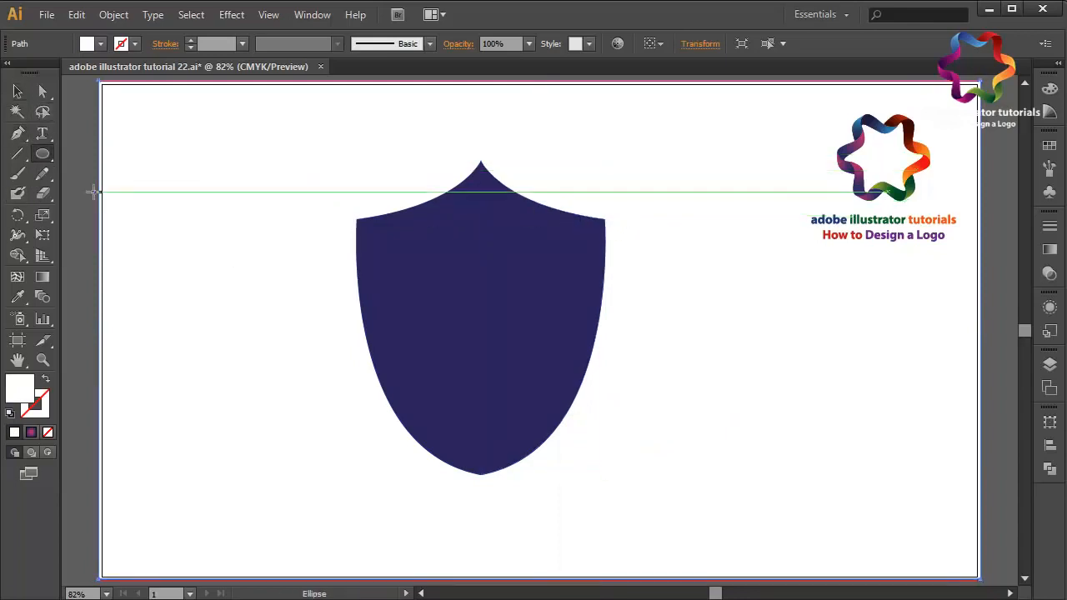
drag(184, 221, 574, 330)
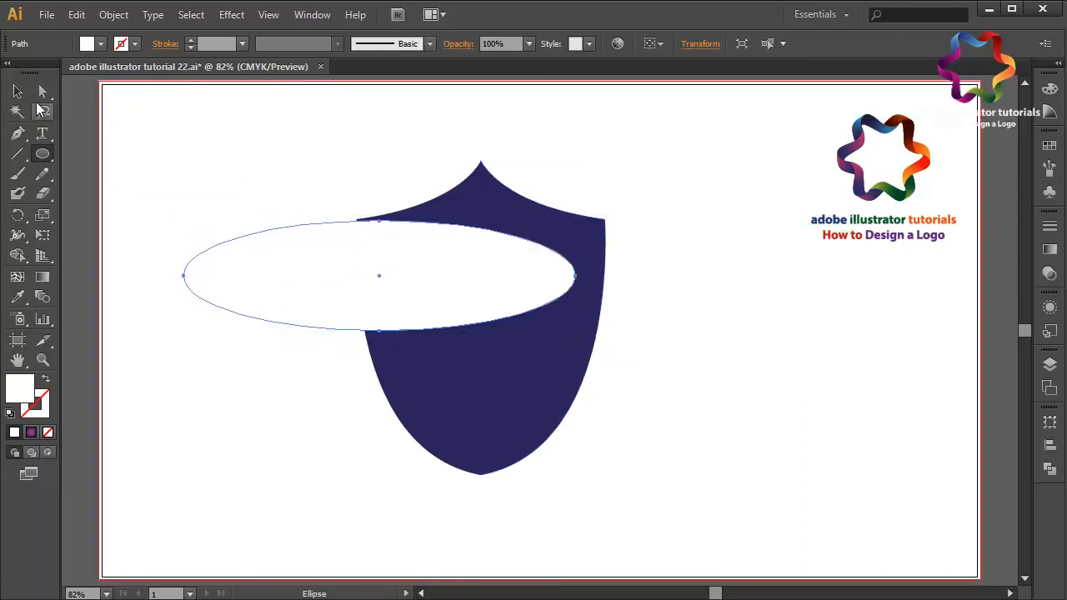
click(18, 91)
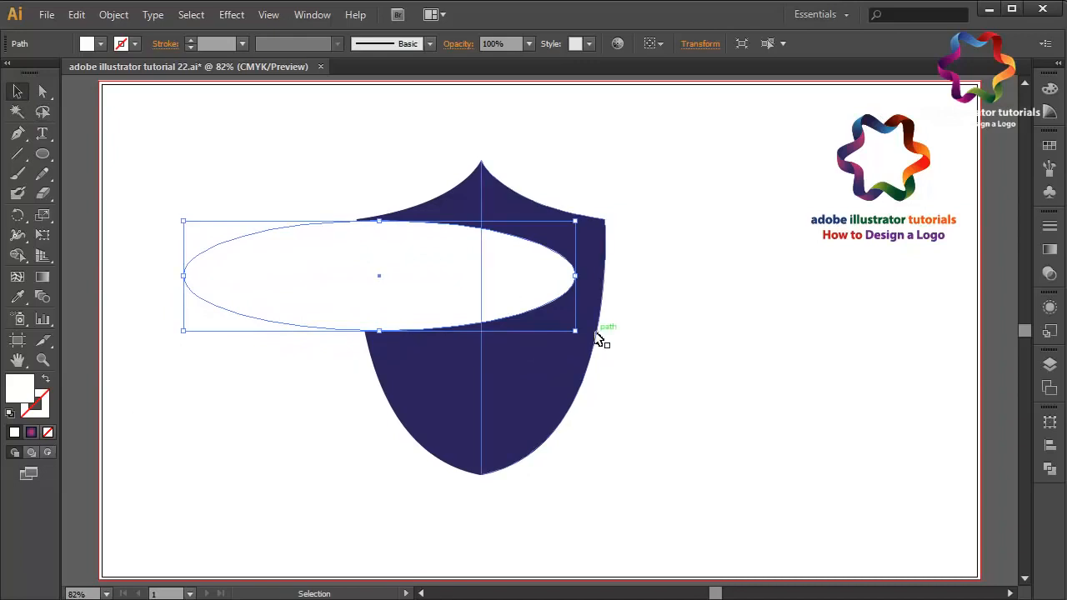
click(1049, 150)
click(959, 165)
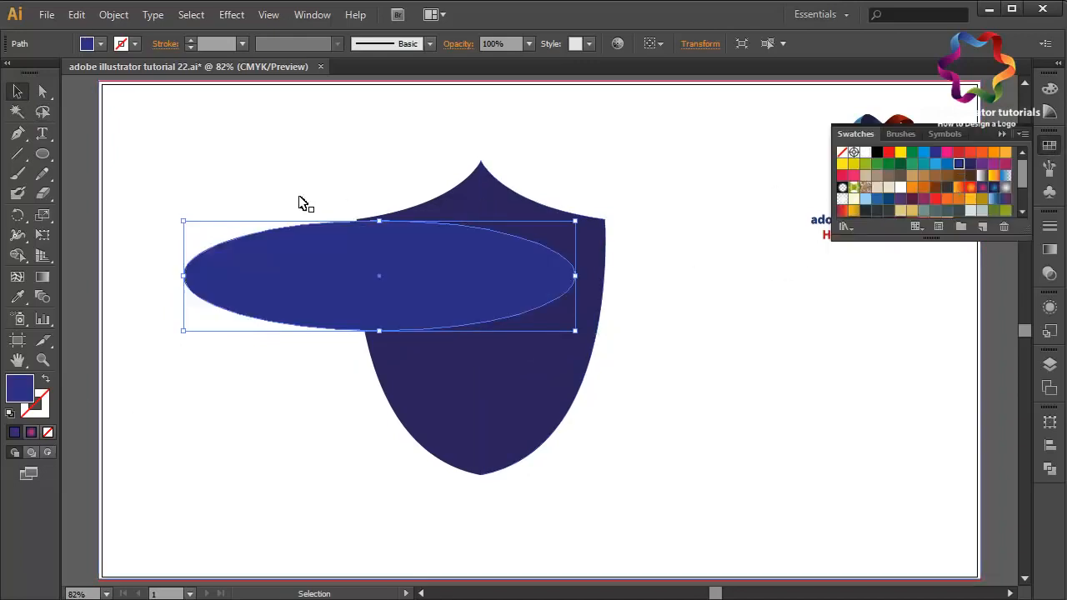
click(76, 15)
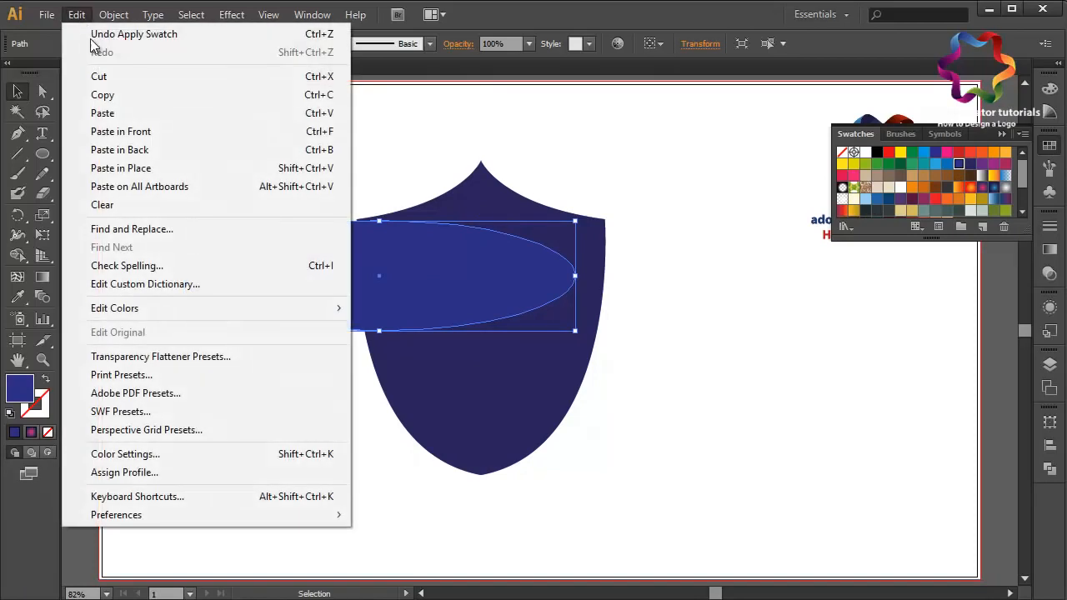
click(119, 111)
key(ctrl+z)
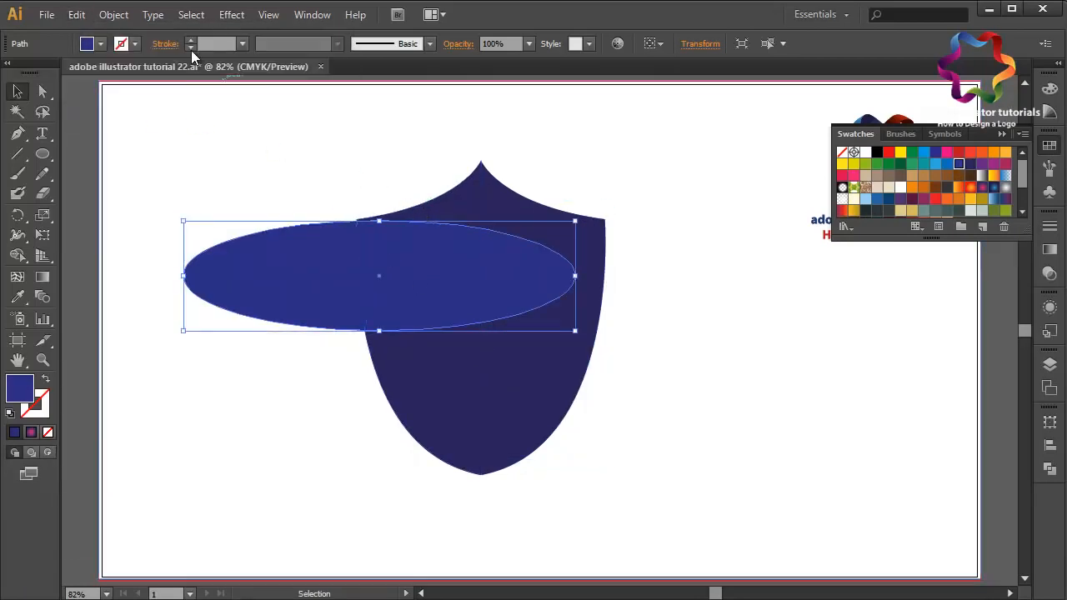
- Paste a copy of the blue ellipse in front, scale it down proportionally and nudge it slightly above the original's upper edge
click(74, 15)
click(129, 94)
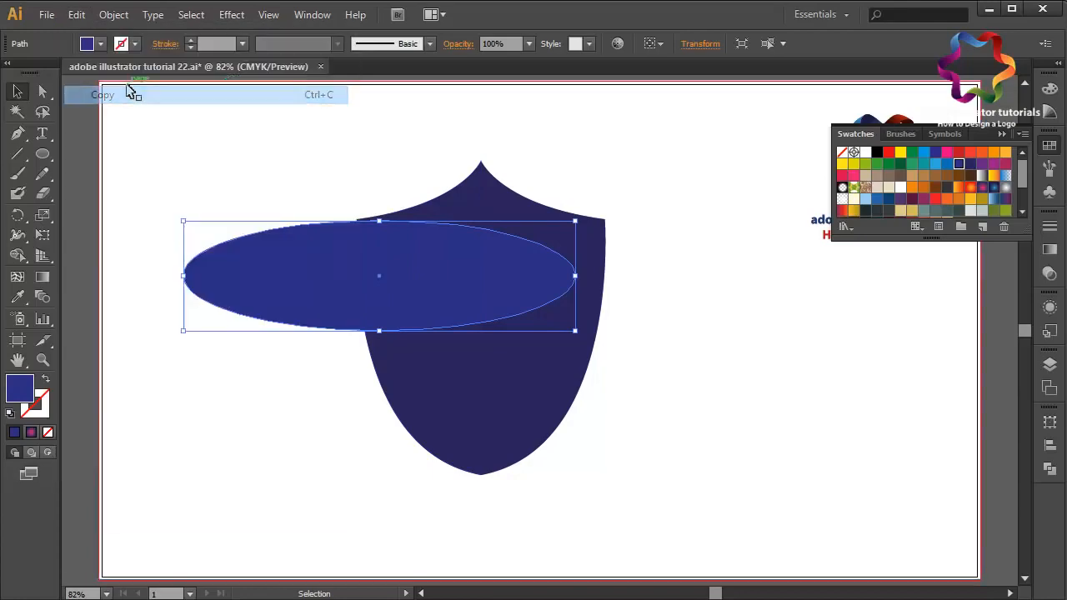
click(74, 14)
click(142, 132)
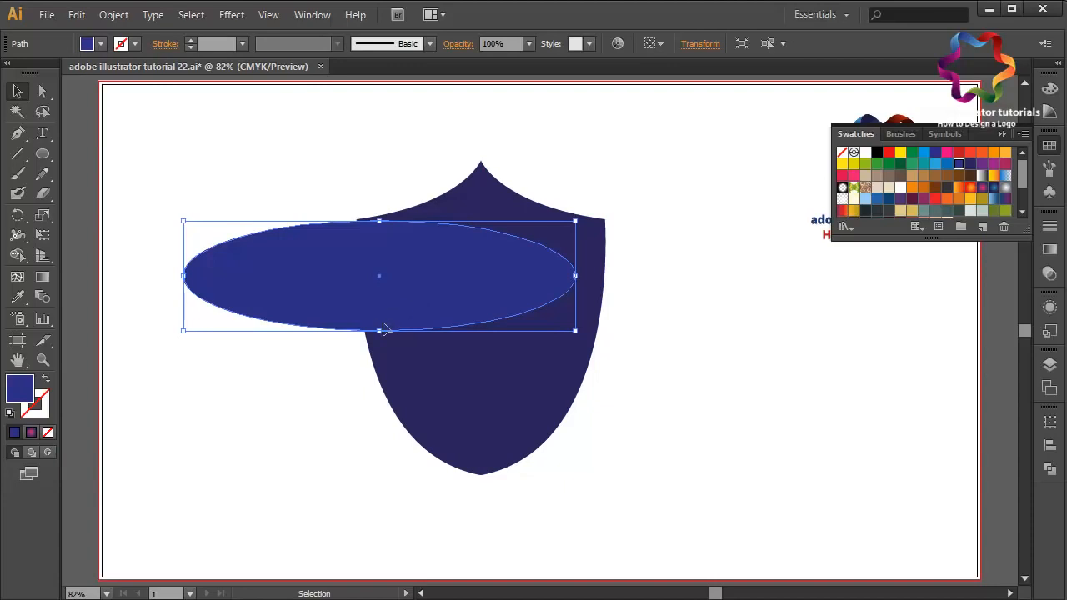
drag(380, 331, 381, 312)
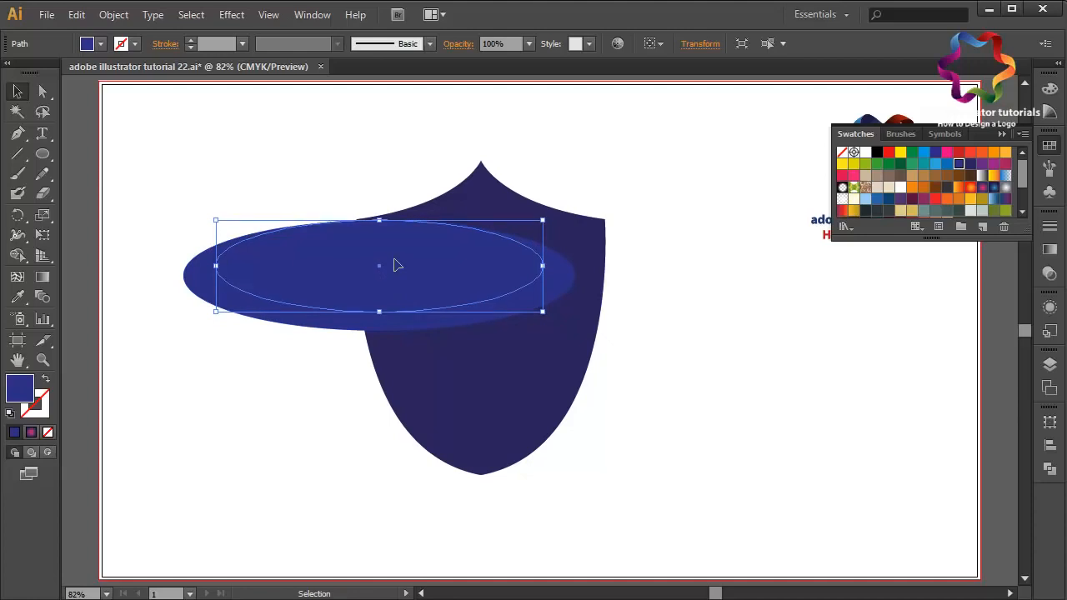
key(Up)
key(Up)
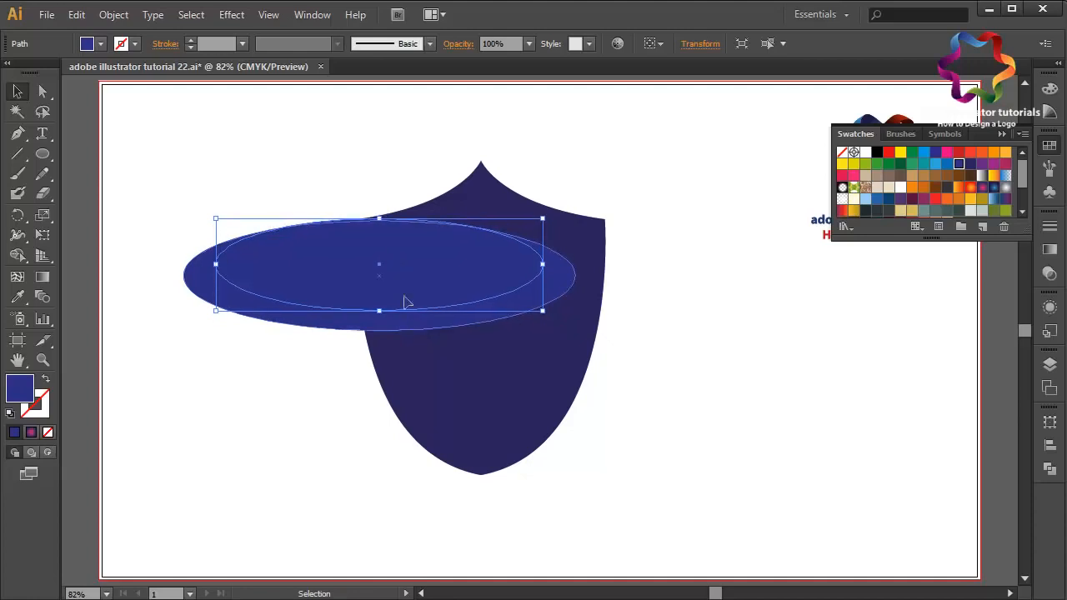
- Subtract the smaller front ellipse from the larger one with Pathfinder's Minus Front to leave an open crescent ring
shift+click(423, 328)
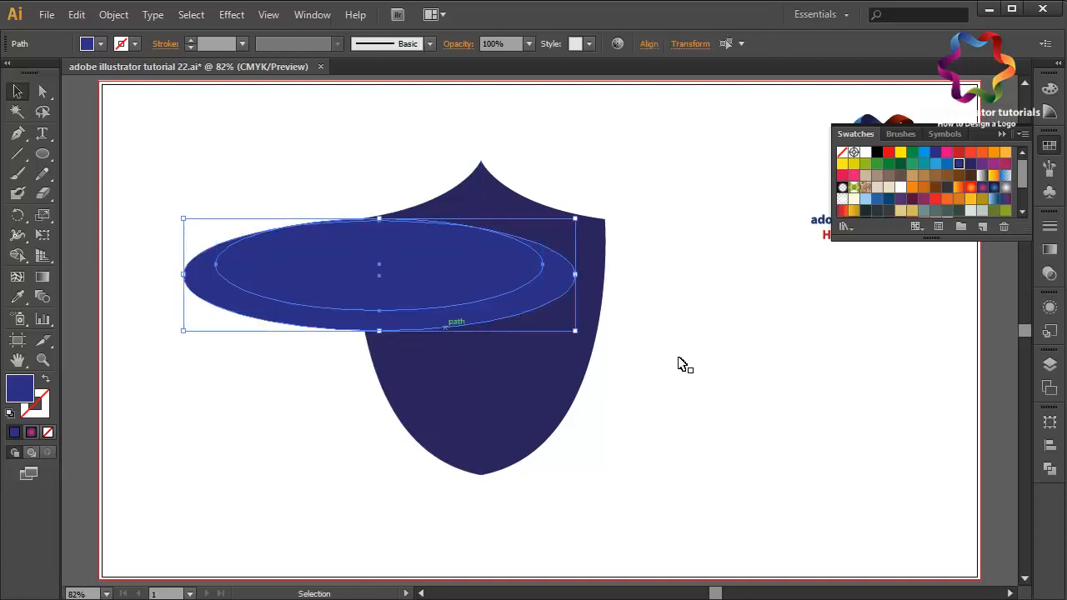
click(1050, 469)
click(883, 448)
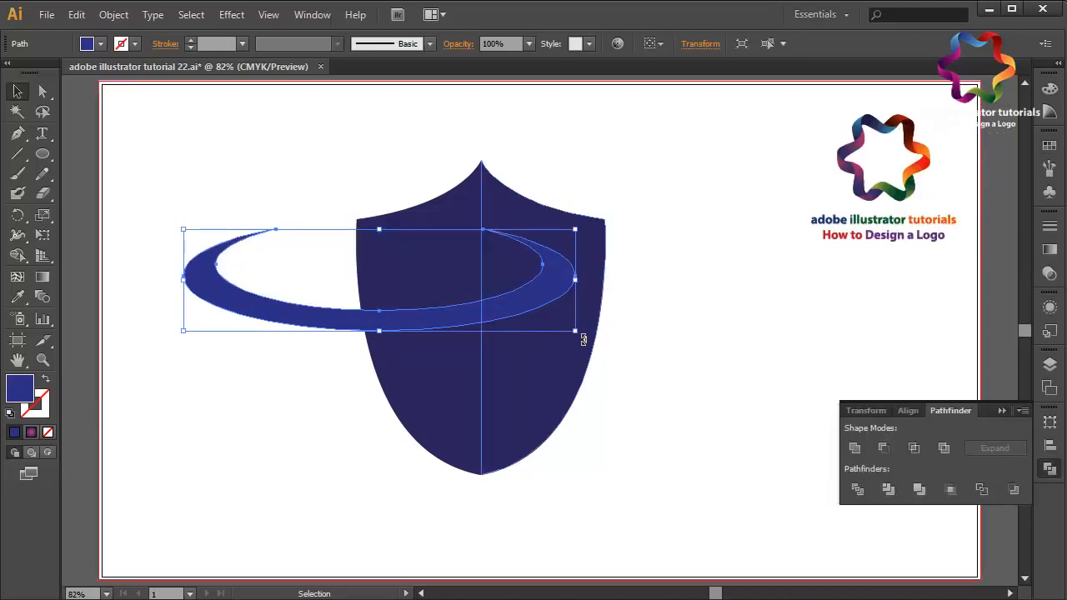
- Rotate the crescent ring diagonally across the shield with its opening facing lower right, centre it over the shield and enlarge it toward the lower left
drag(583, 338, 191, 263)
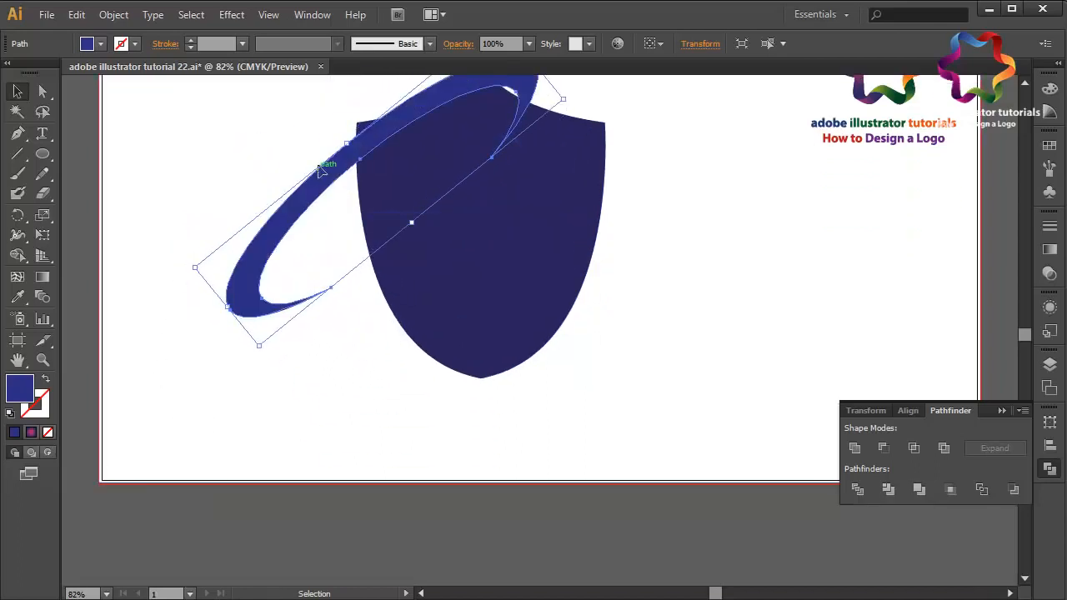
drag(327, 172, 456, 177)
scroll(456, 177, up, 3)
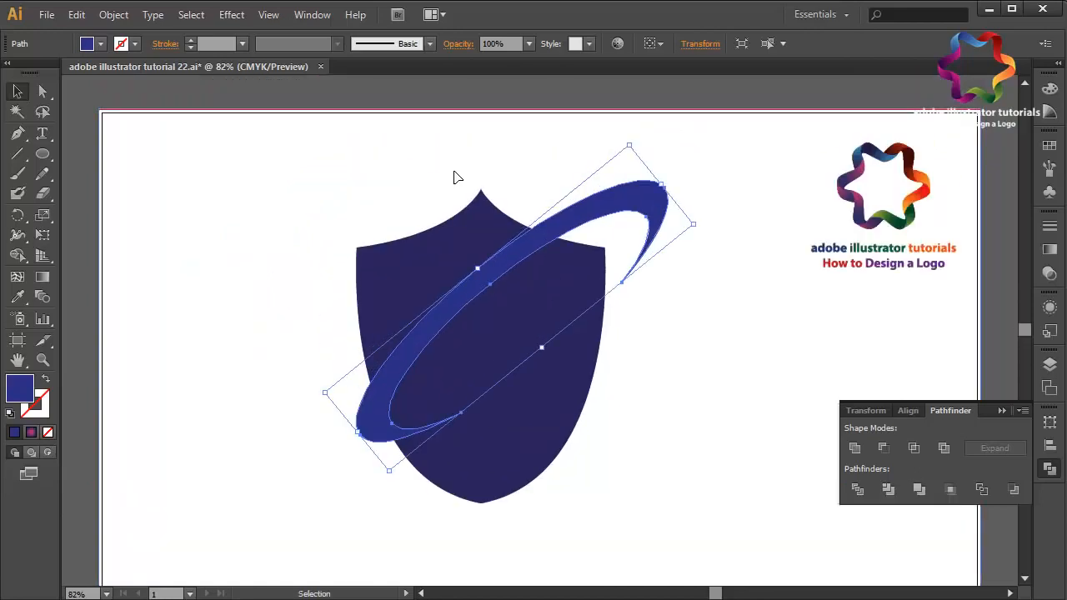
drag(503, 256, 492, 298)
scroll(616, 345, down, 2)
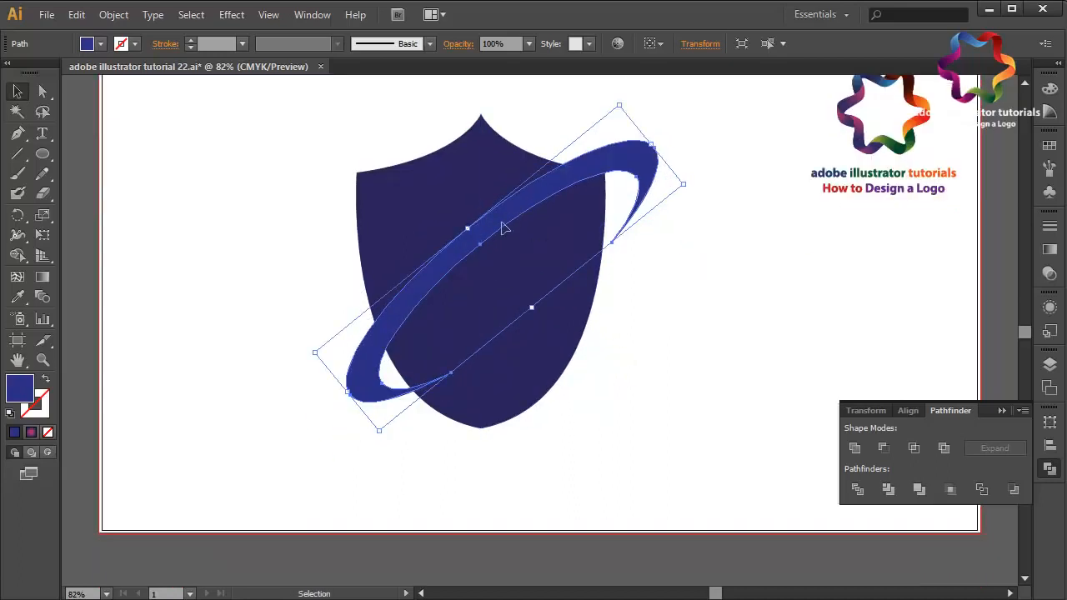
drag(347, 394, 327, 408)
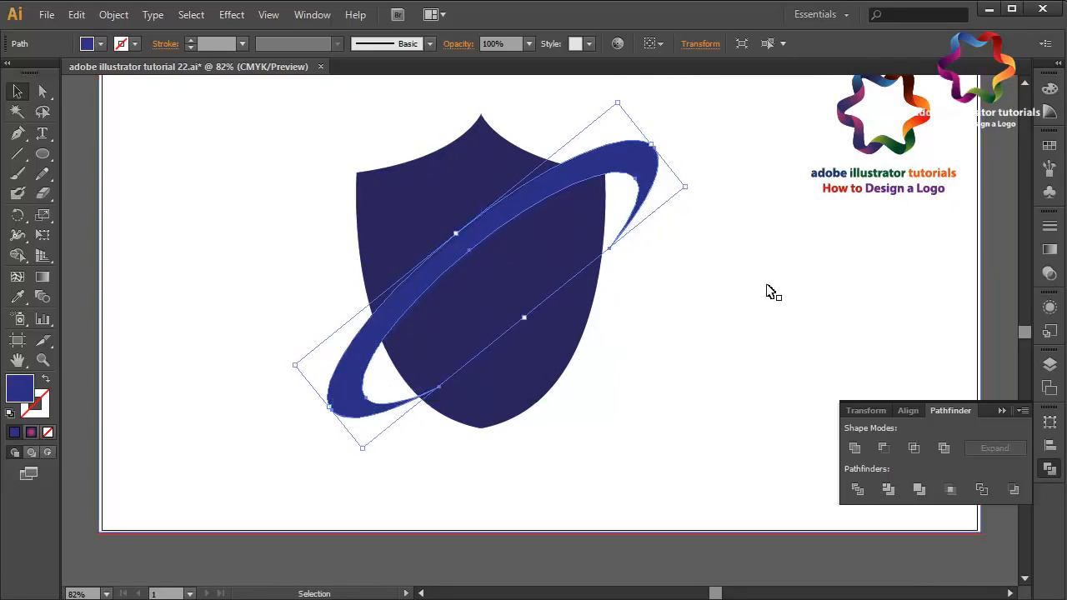
click(1001, 410)
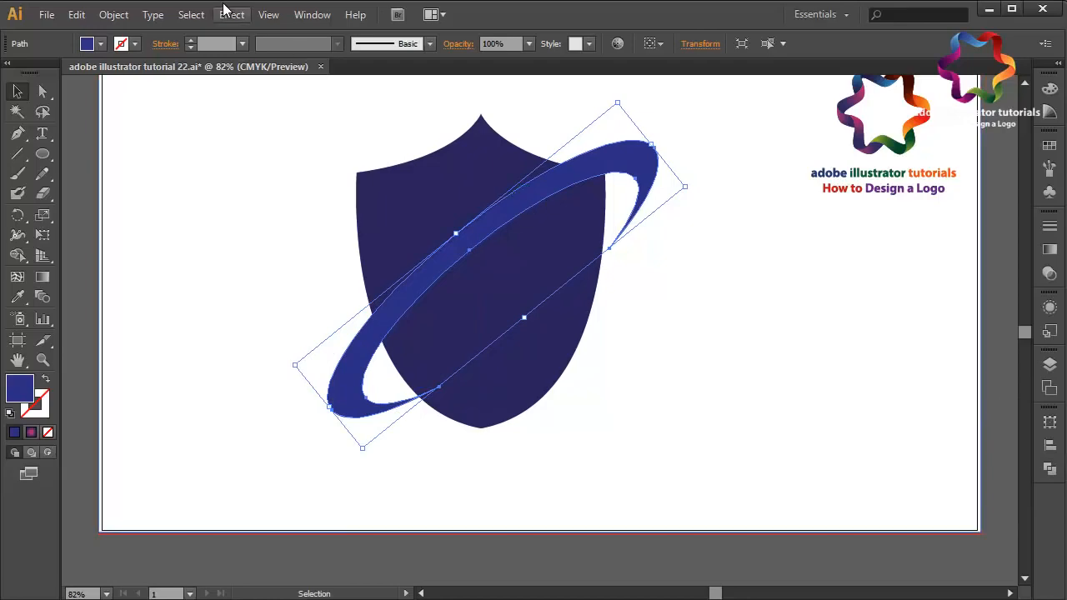
- Copy the diagonal crescent ring and paste the duplicate directly in front of it
click(76, 14)
click(114, 94)
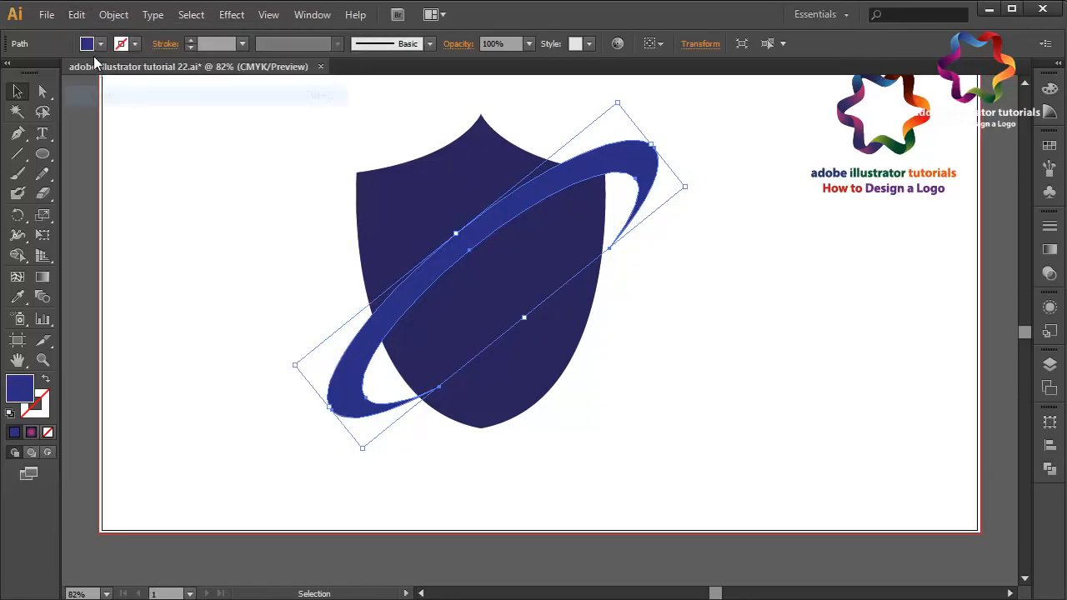
click(75, 14)
click(142, 131)
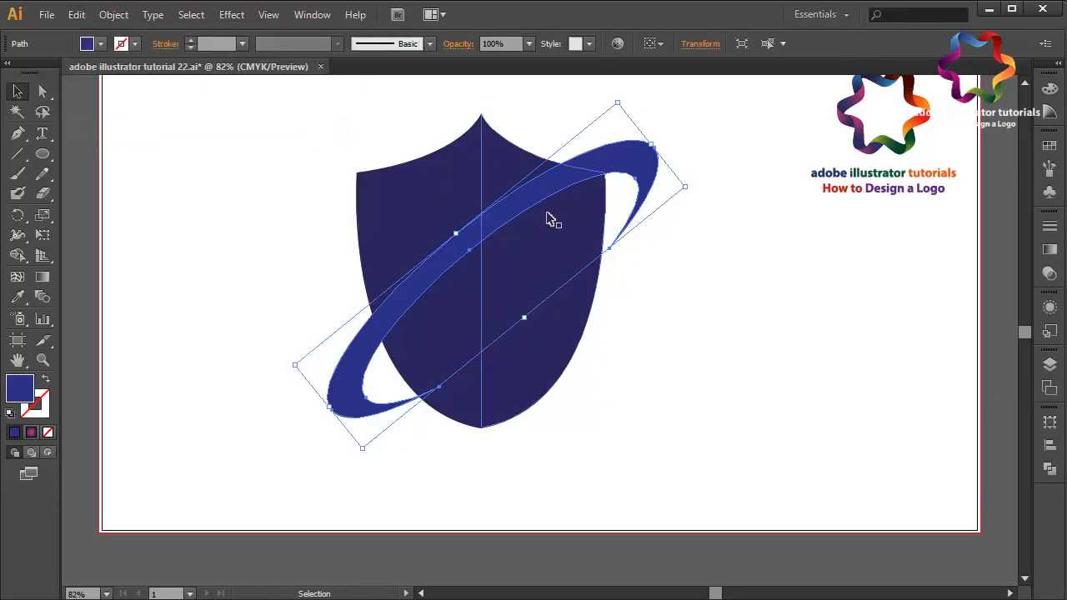
- Offset the duplicate crescent ring slightly toward the lower right and merge the two shield halves into one shape with Pathfinder's Unite
drag(535, 200, 545, 221)
click(560, 284)
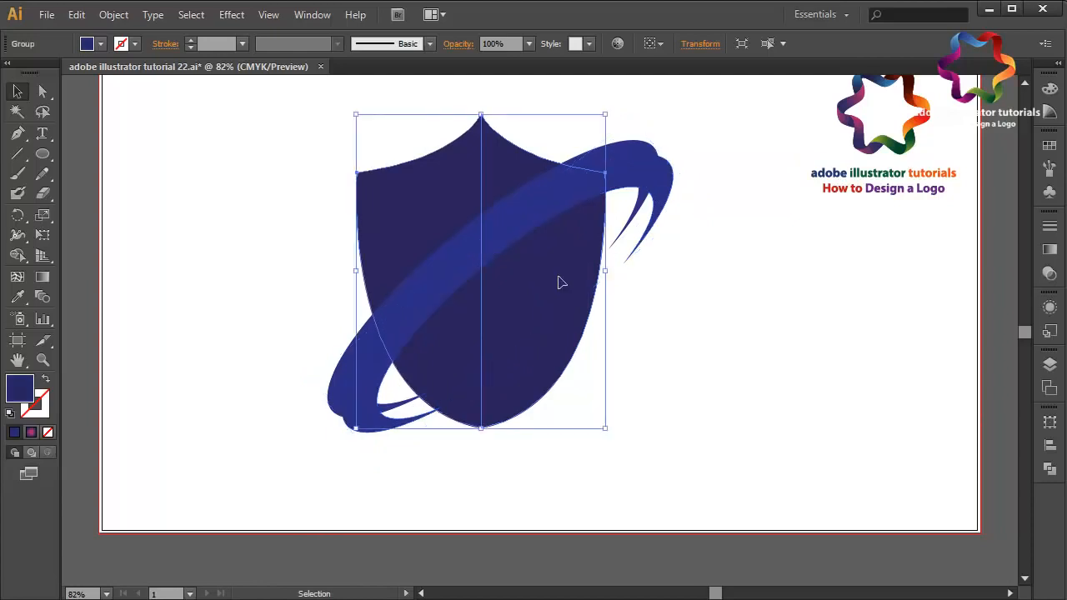
click(1051, 471)
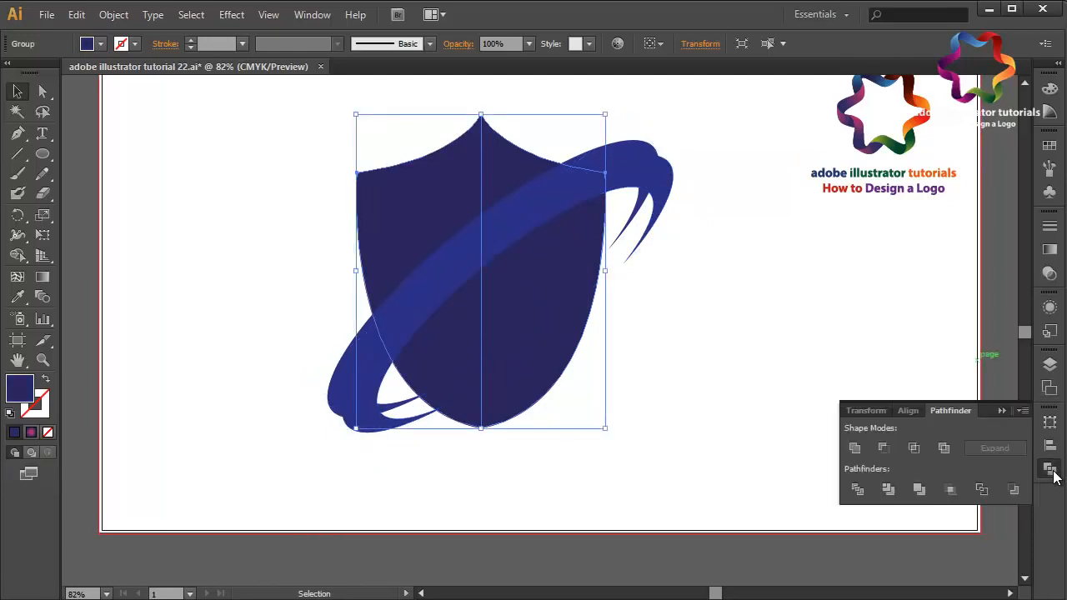
click(855, 450)
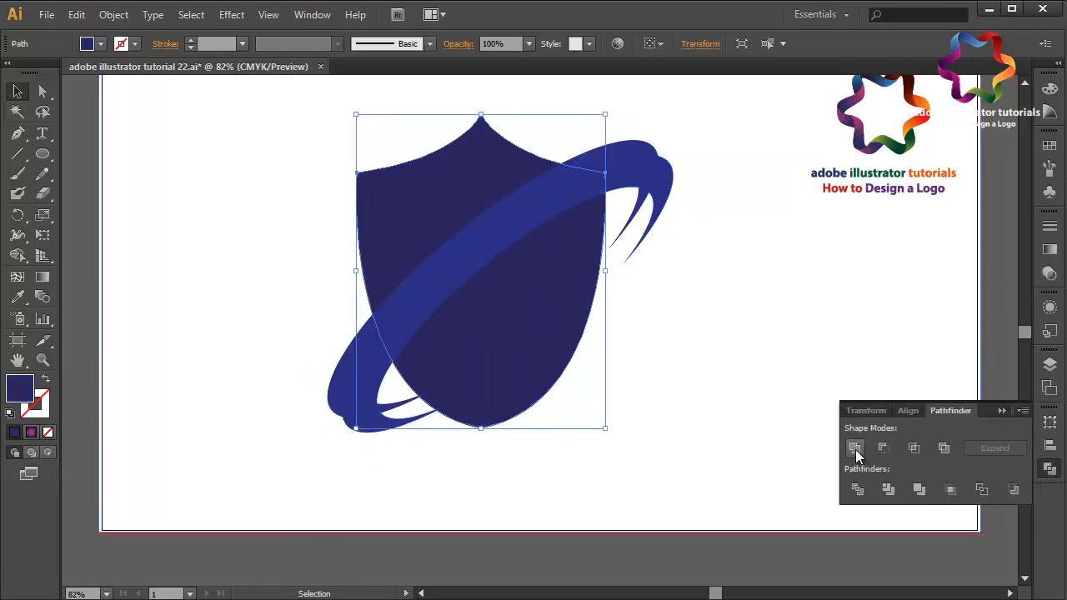
click(1002, 411)
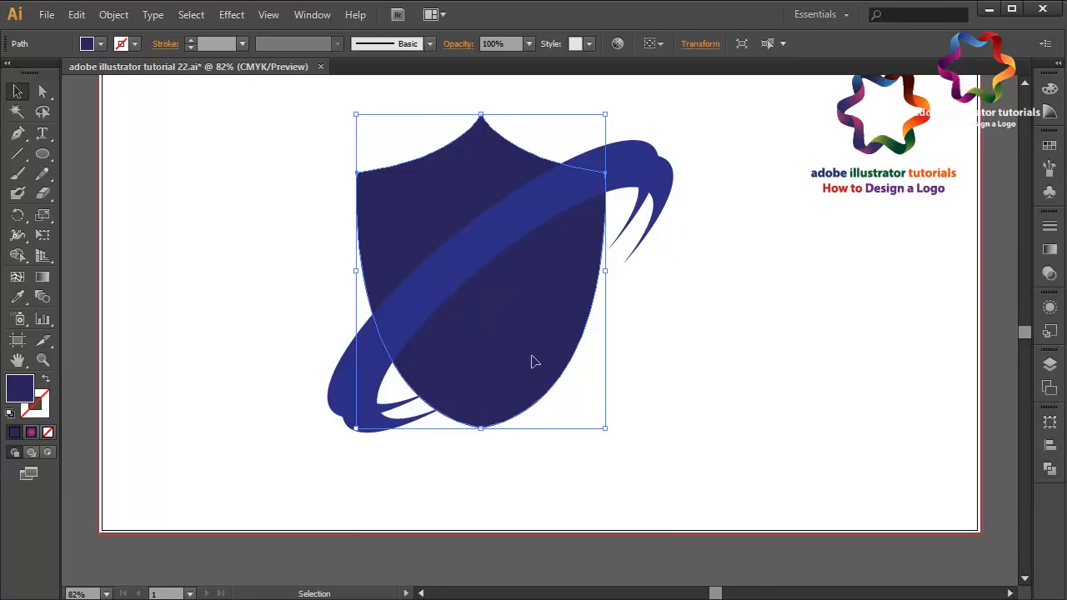
- Subtract the offset duplicate ring from the united shield with Pathfinder's Minus Front to cut a diagonal gap
click(628, 369)
click(576, 350)
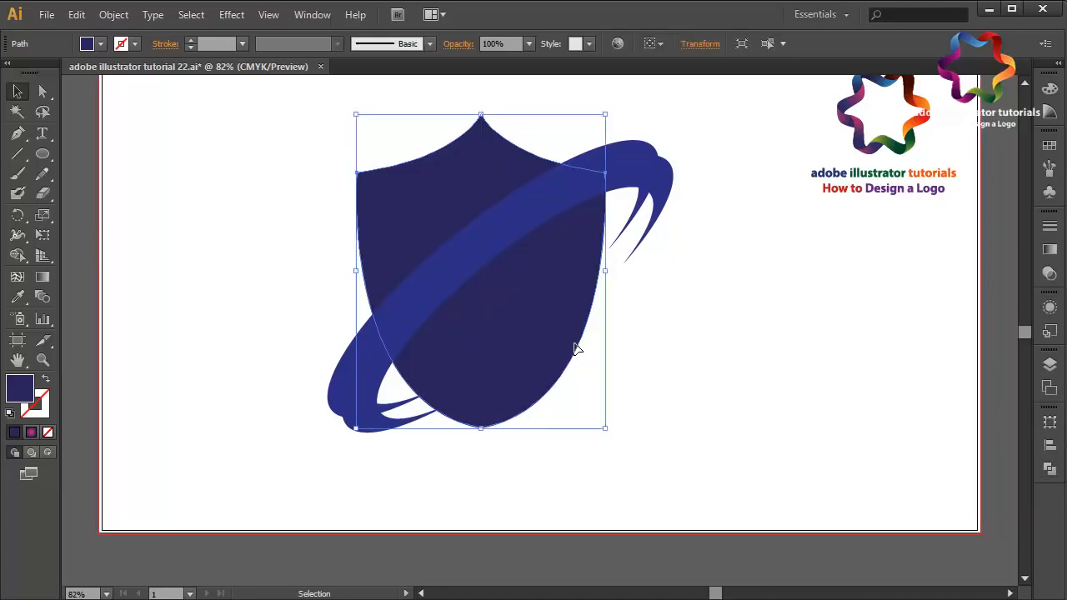
shift+click(537, 234)
click(1049, 471)
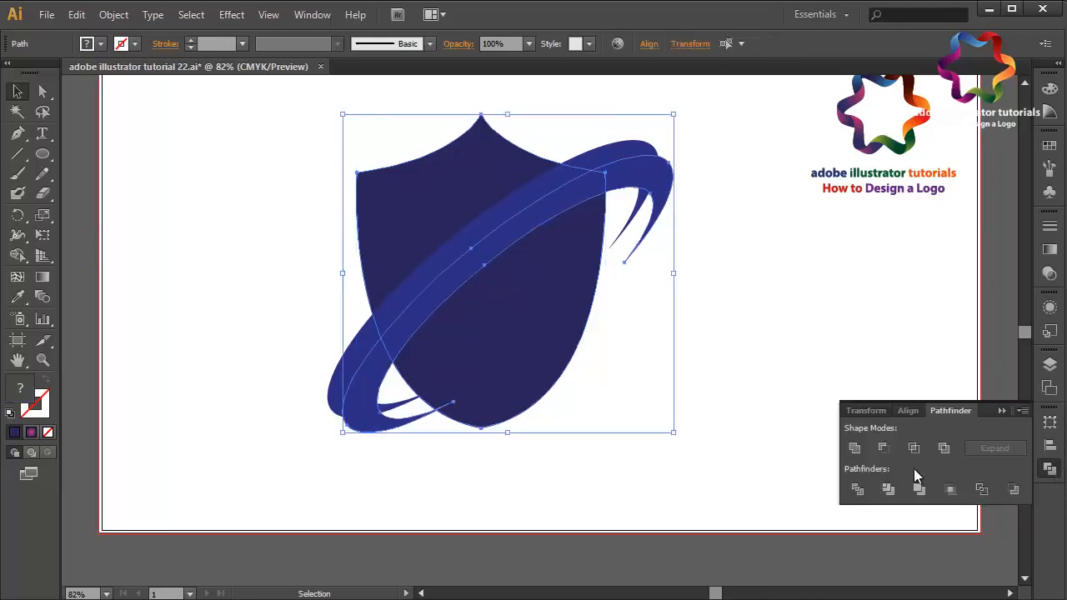
click(884, 449)
click(1001, 410)
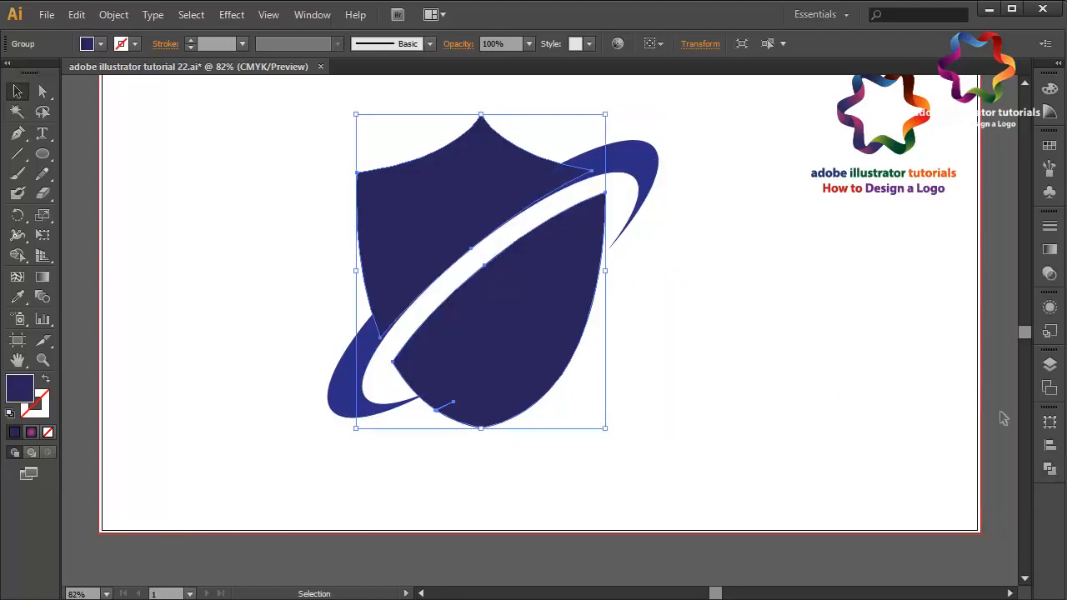
click(993, 409)
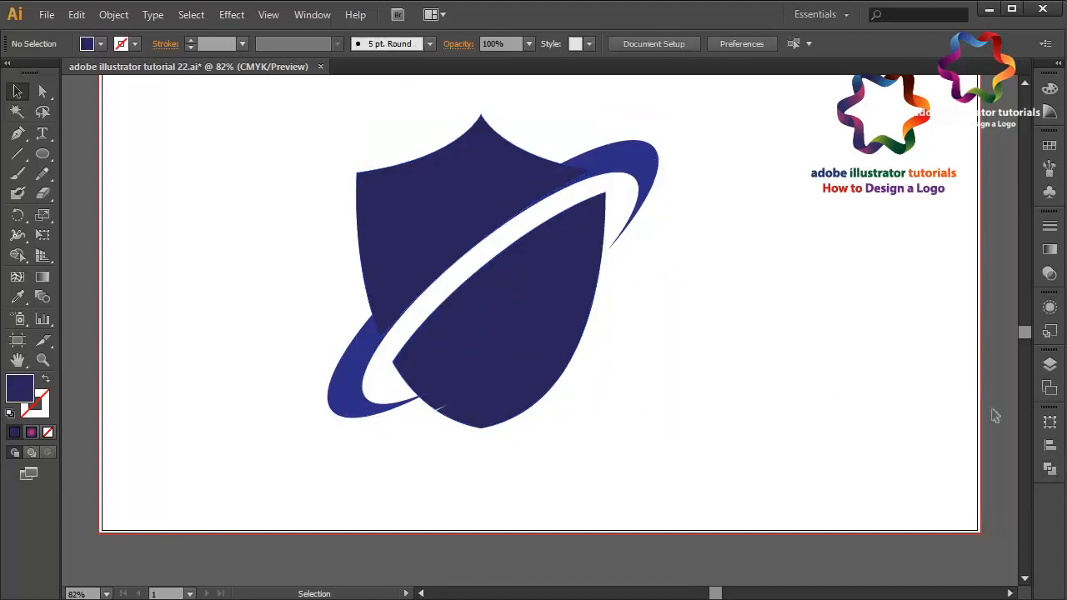
- Delete the stray anchor point of the leftover sliver at the lower shield piece's bottom-left edge
click(448, 407)
click(42, 92)
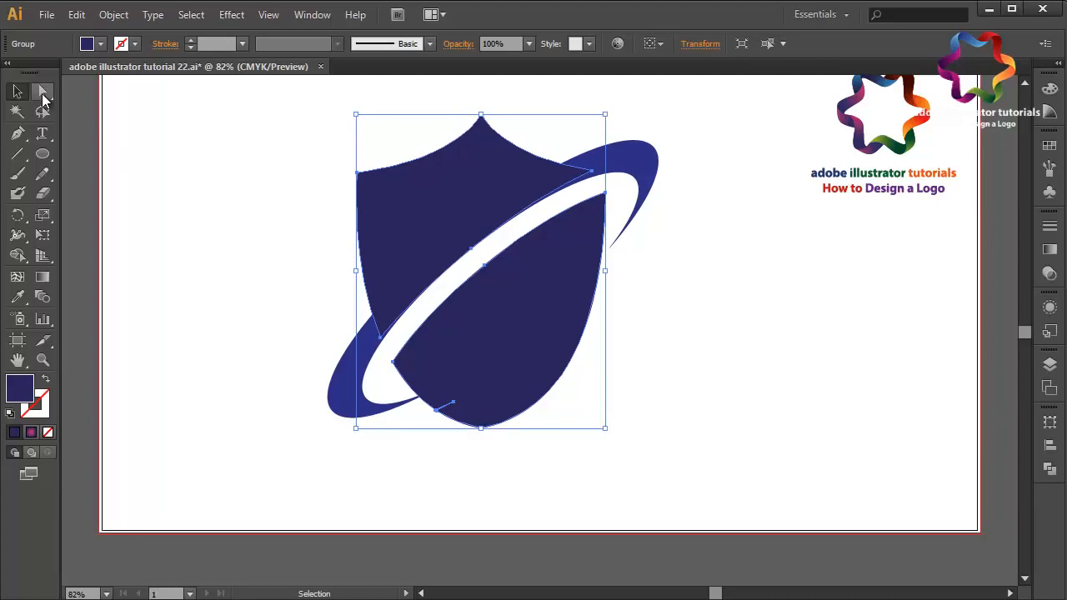
click(453, 407)
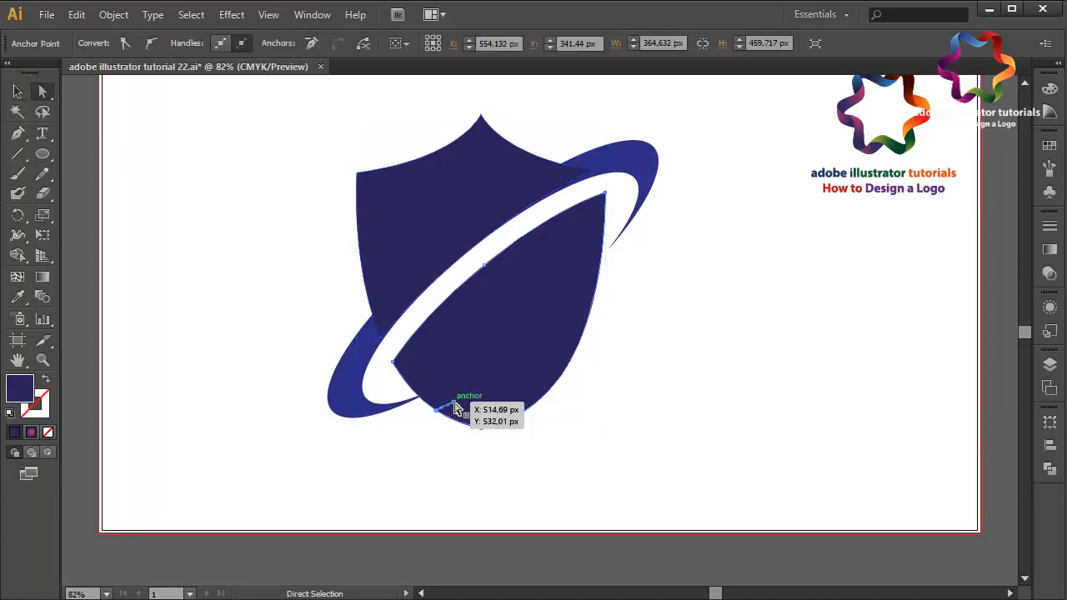
key(Delete)
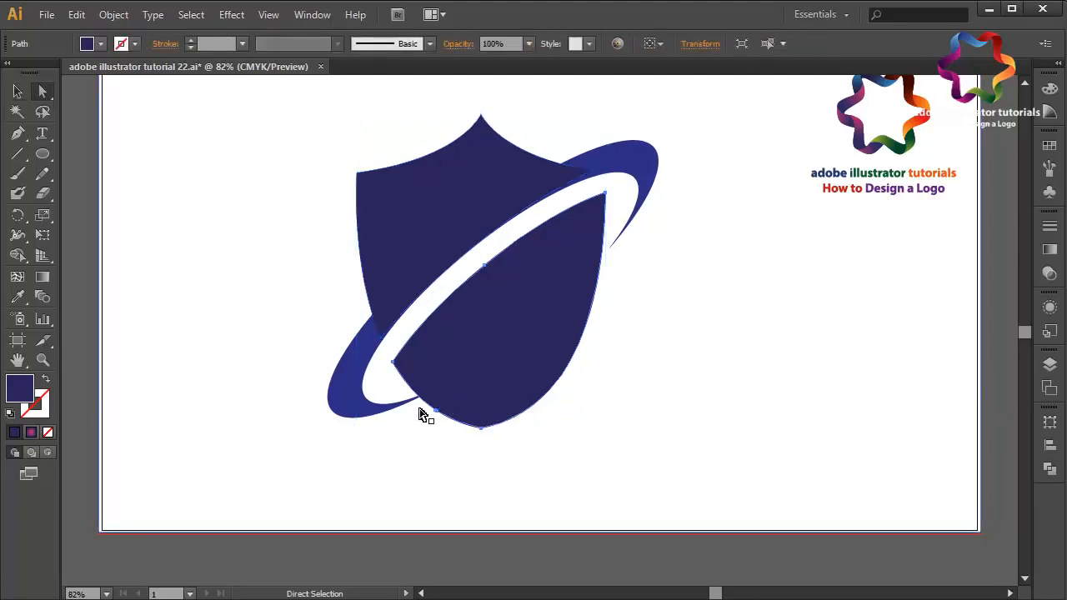
click(19, 93)
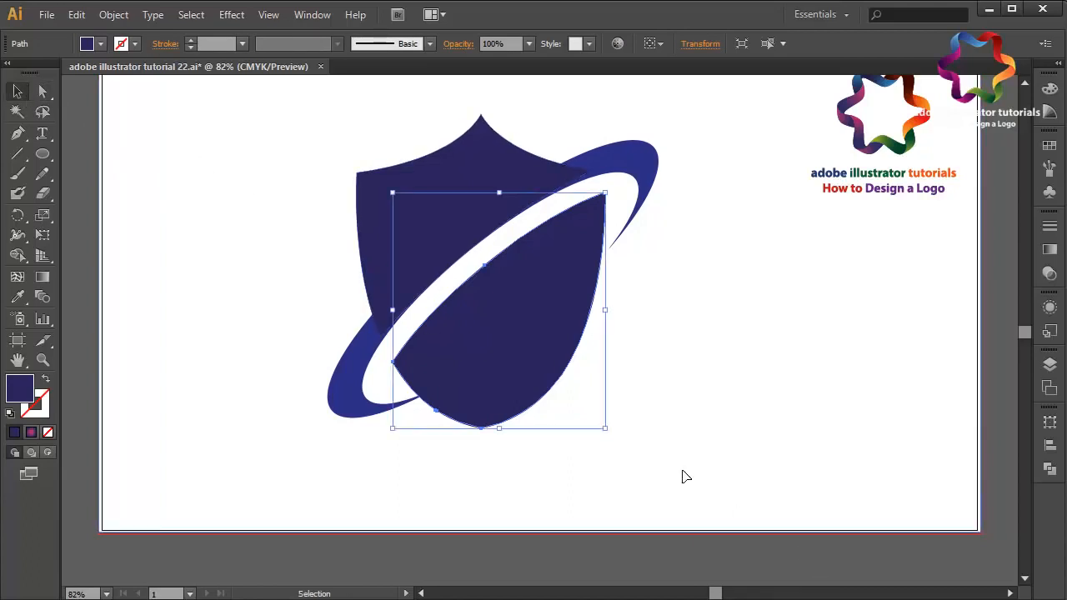
- Ungroup the cut shield so its upper and lower pieces are separate objects
click(422, 421)
click(490, 388)
right_click(486, 385)
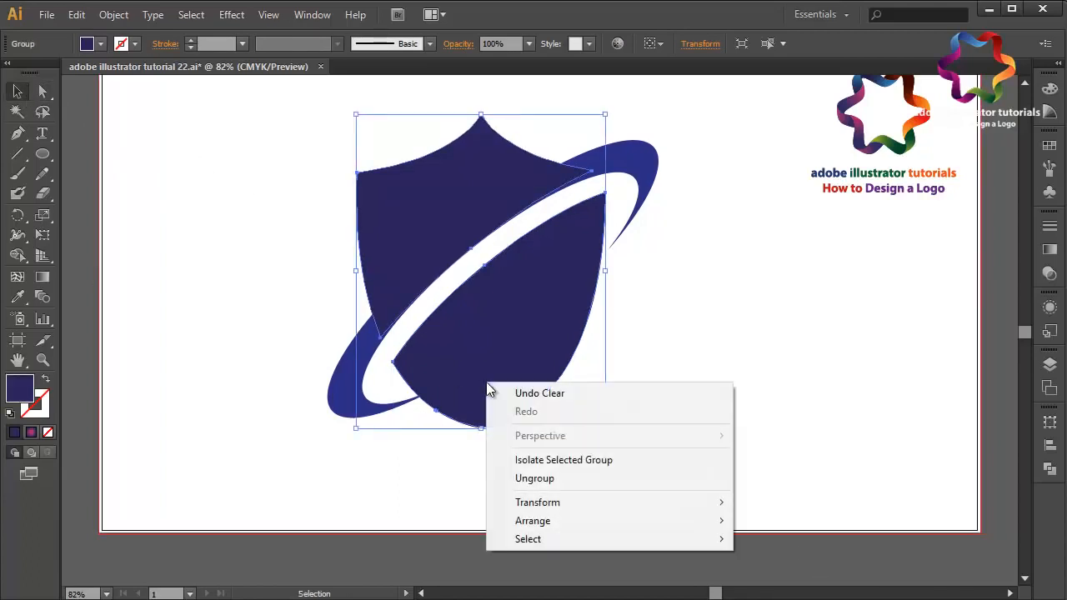
click(543, 478)
click(579, 560)
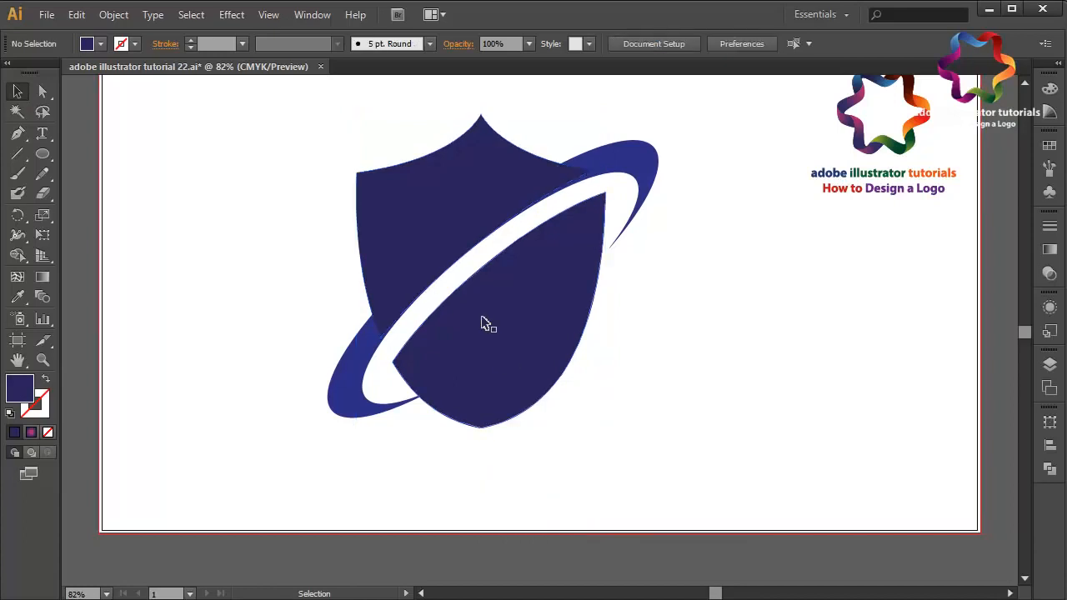
- Draw a closed curved Pen shape about 153 × 50 px from the ring's lower inner anchor across its lower tip
key(ctrl+plus)
key(ctrl+plus)
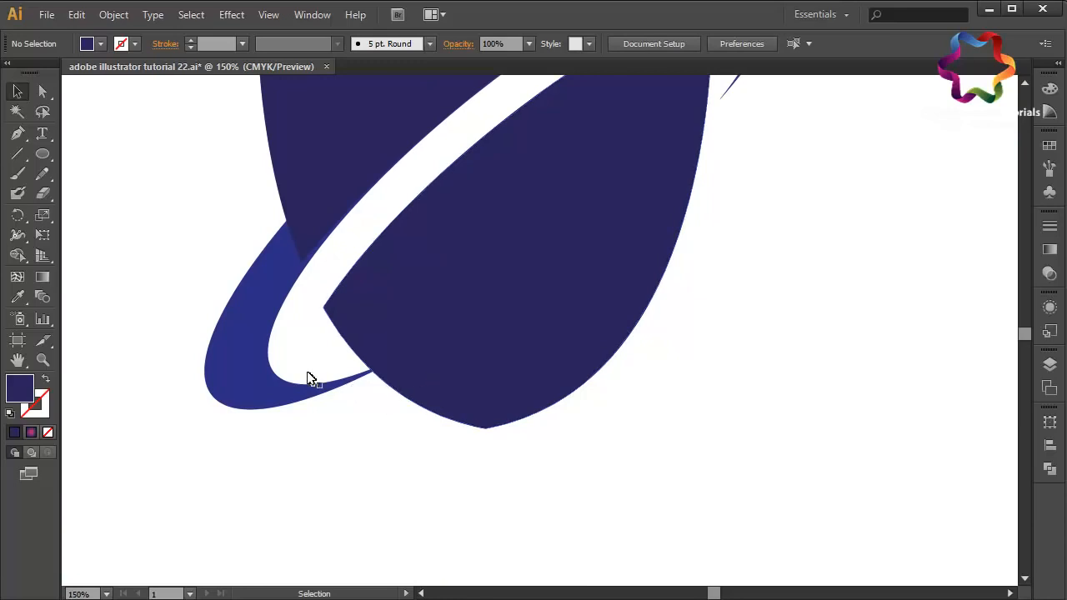
click(18, 135)
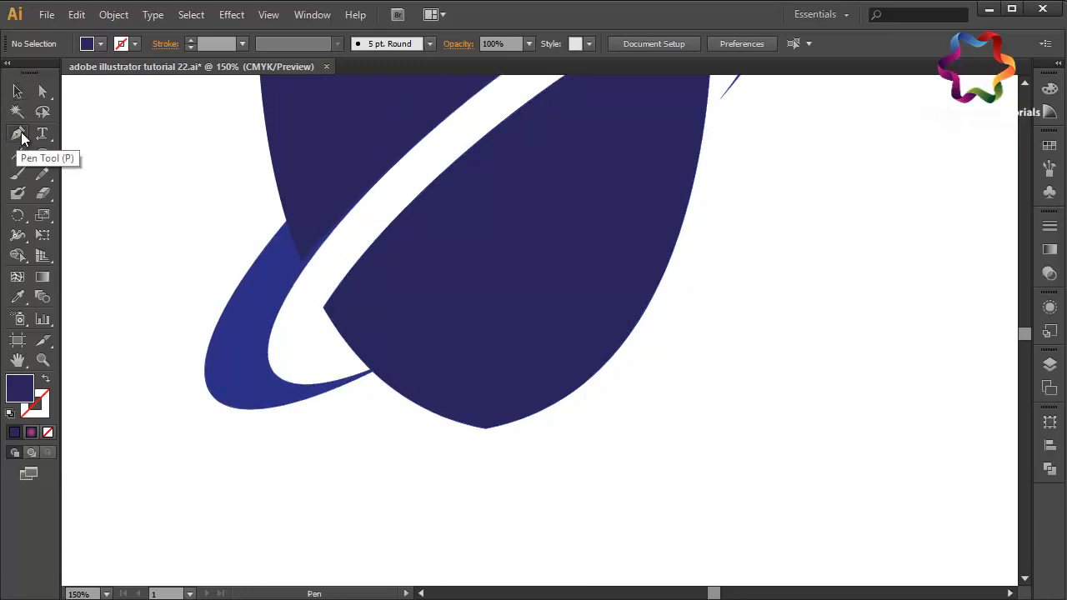
click(276, 374)
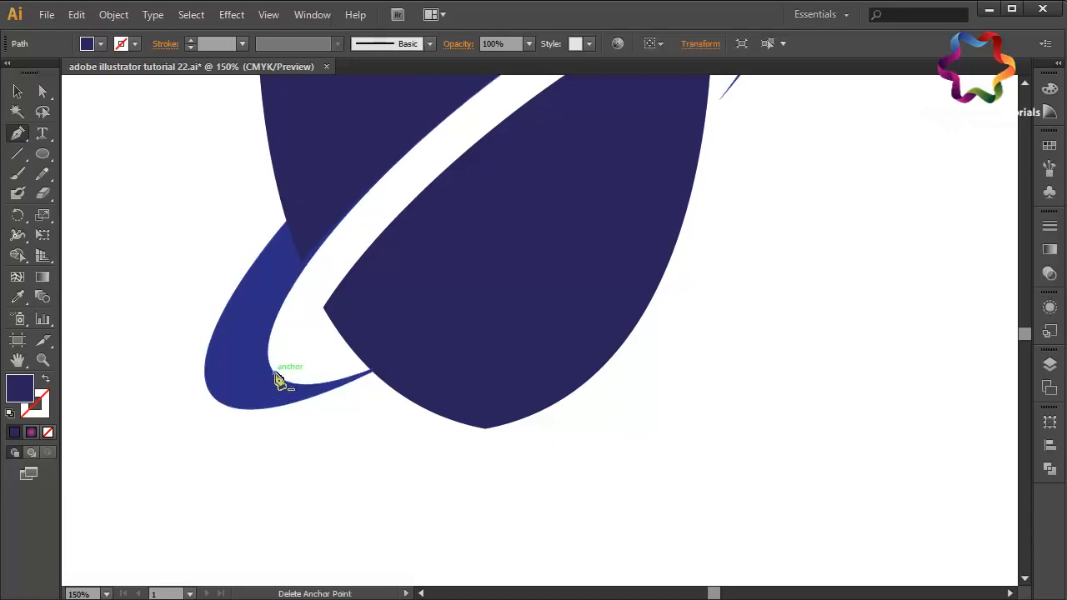
drag(432, 350, 561, 285)
click(276, 373)
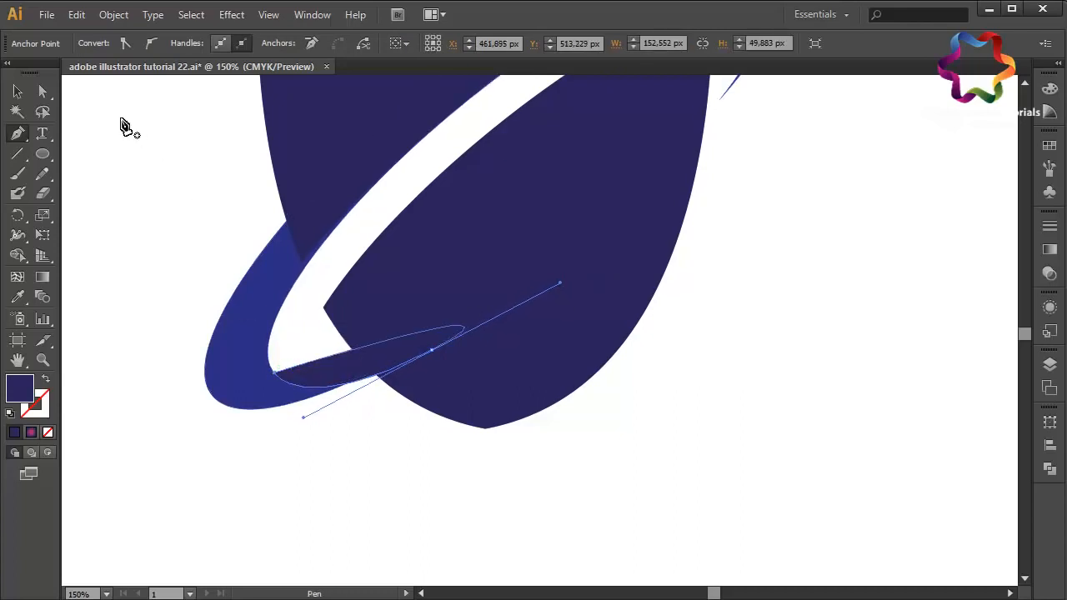
- Trim the crescent ring's lower tip by subtracting the curved pen shape from it with Pathfinder's Minus Front
click(17, 91)
click(240, 374)
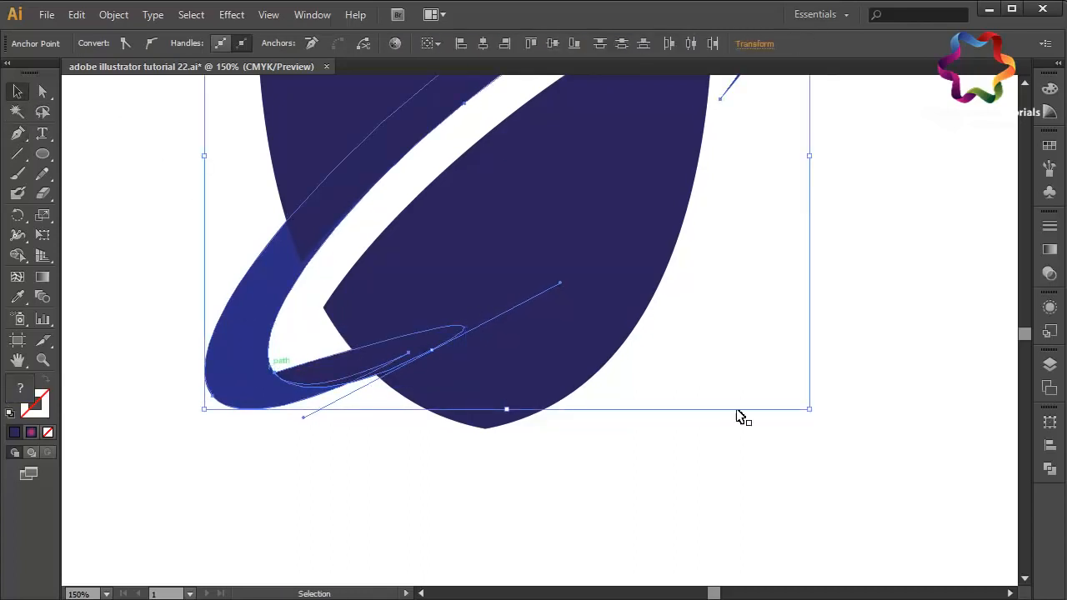
click(1051, 472)
click(884, 448)
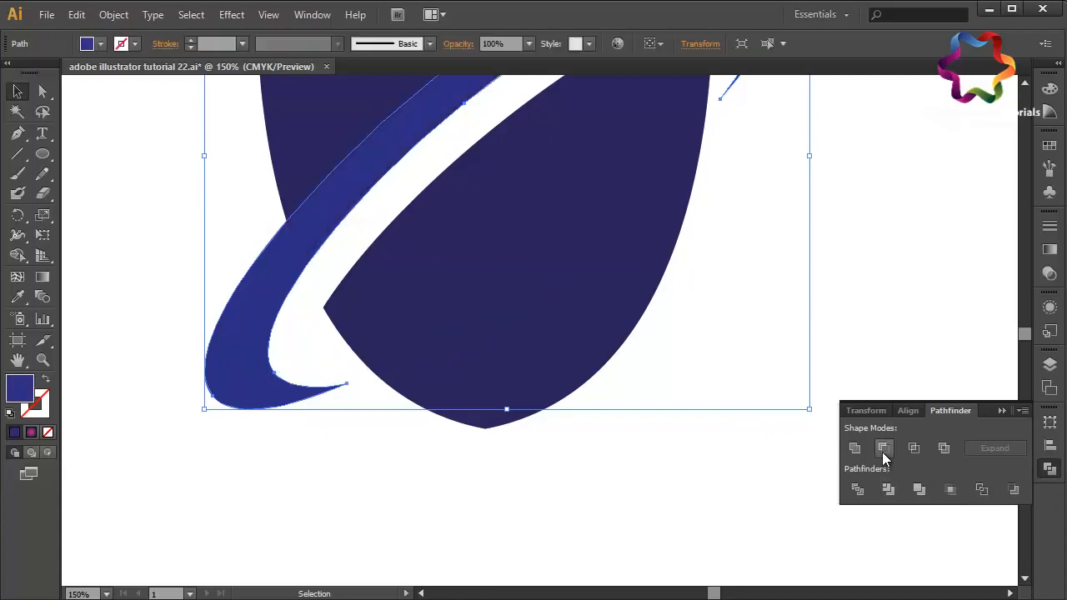
click(1001, 411)
click(955, 421)
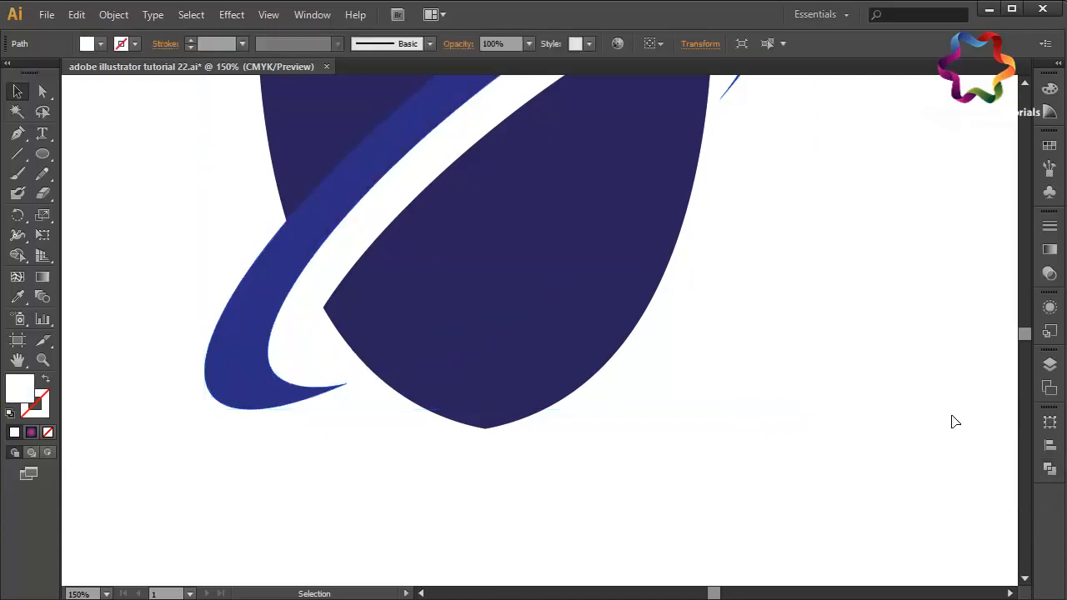
- Fill the crescent ring and the upper shield piece with the pink-to-navy radial gradient swatch
key(ctrl+minus)
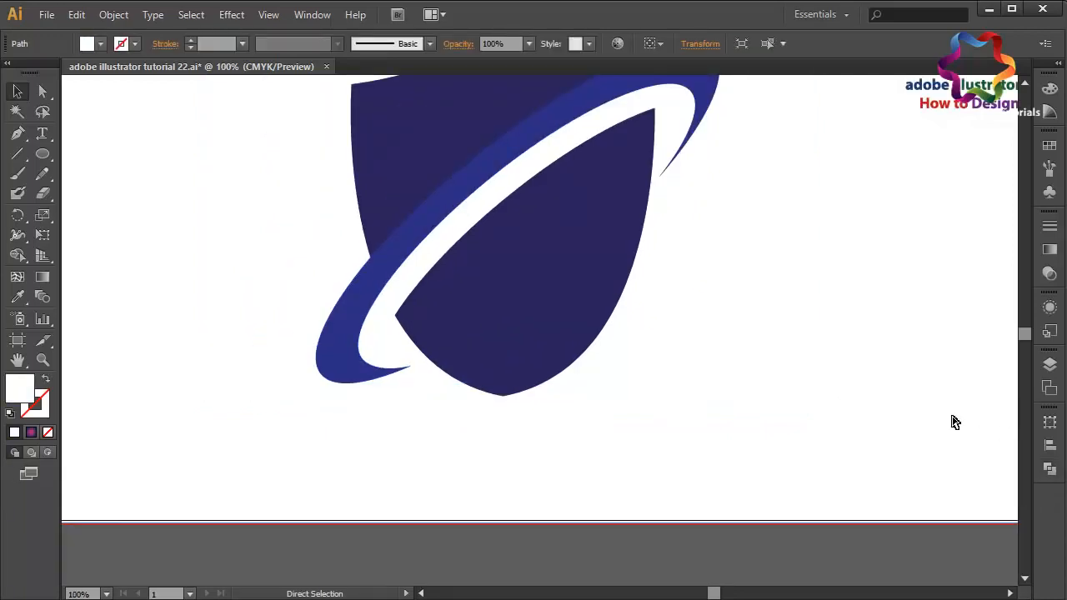
key(ctrl+minus)
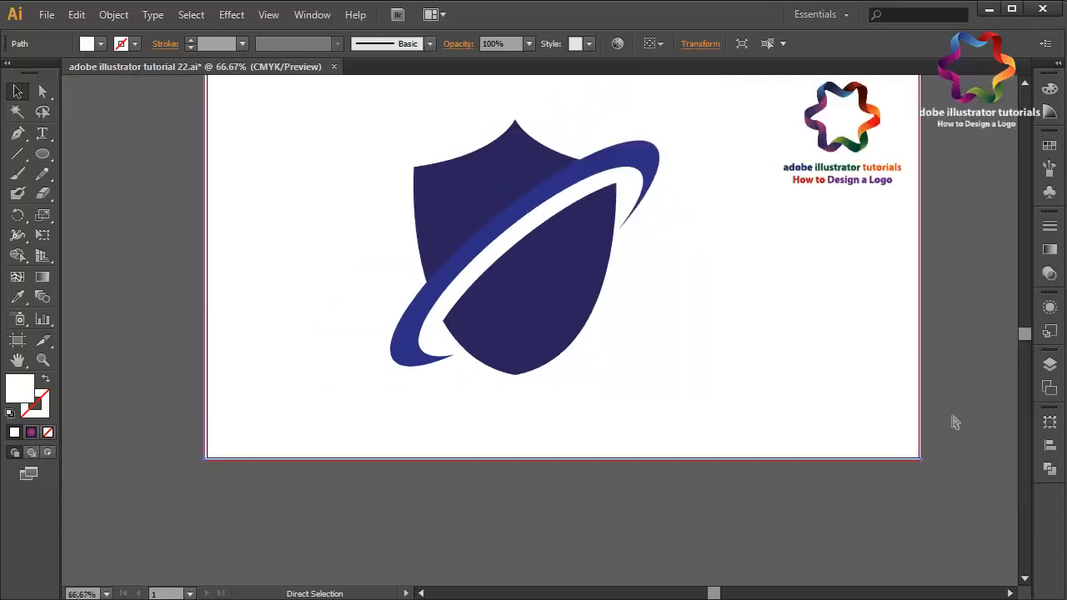
click(503, 224)
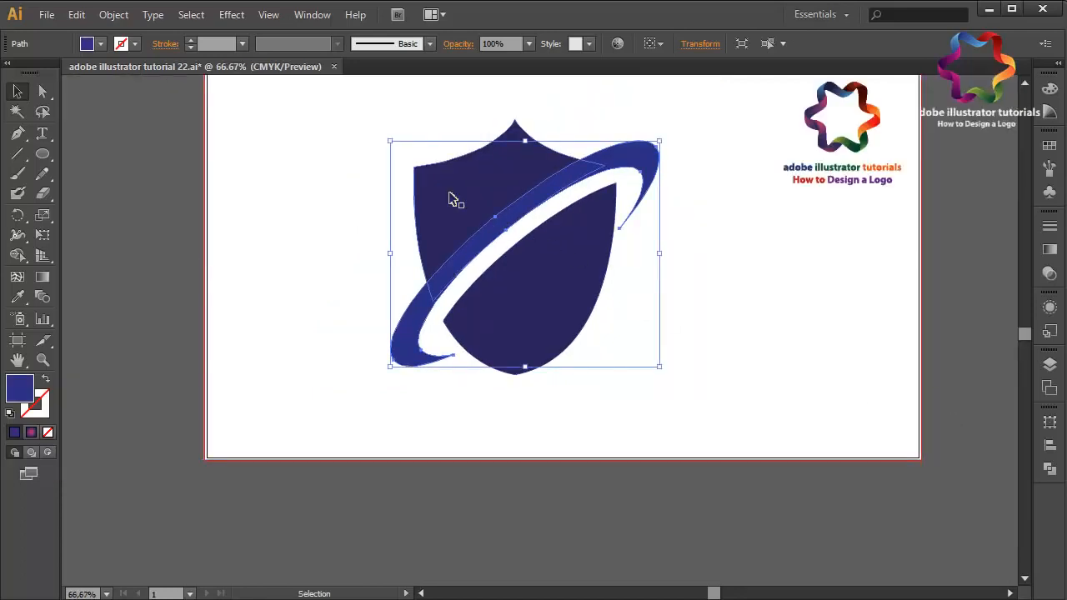
shift+click(571, 158)
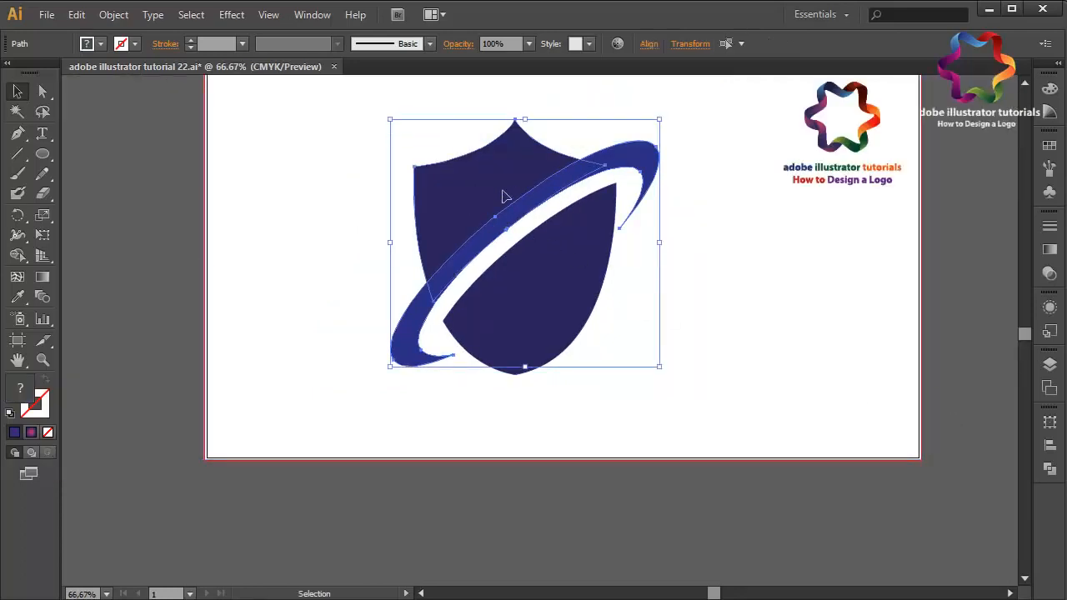
click(1049, 145)
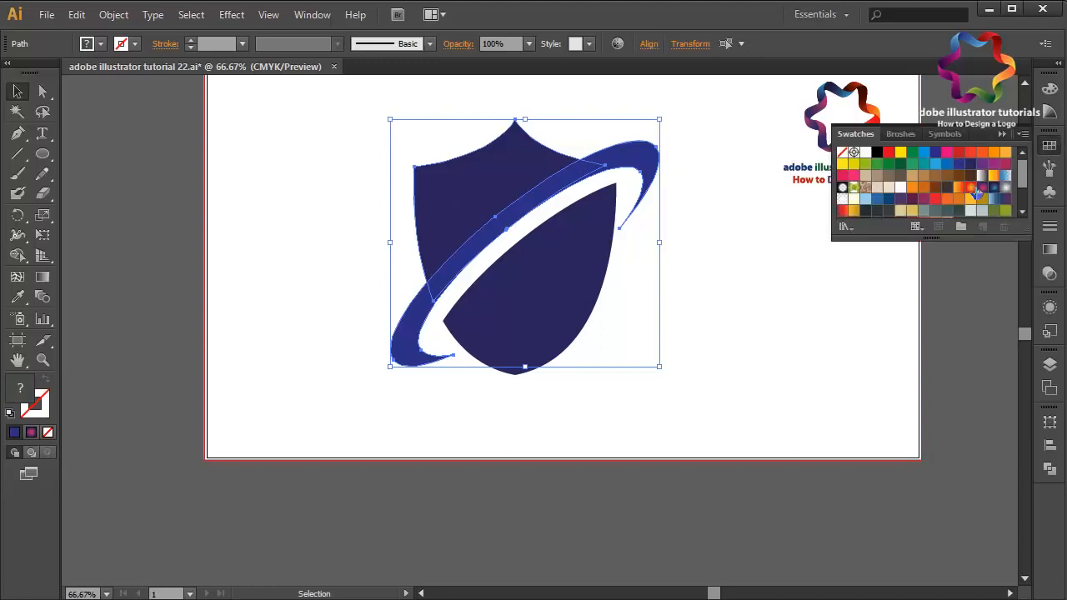
click(978, 190)
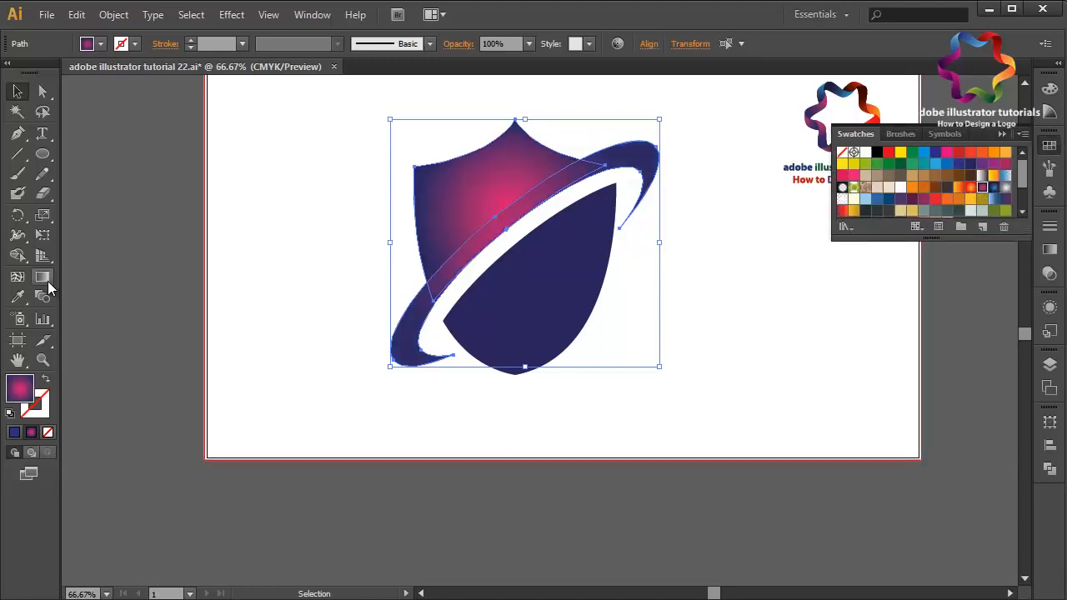
click(212, 281)
- Redirect the upper shield piece's radial gradient so pink starts just above its top point and fades straight down to navy
click(440, 222)
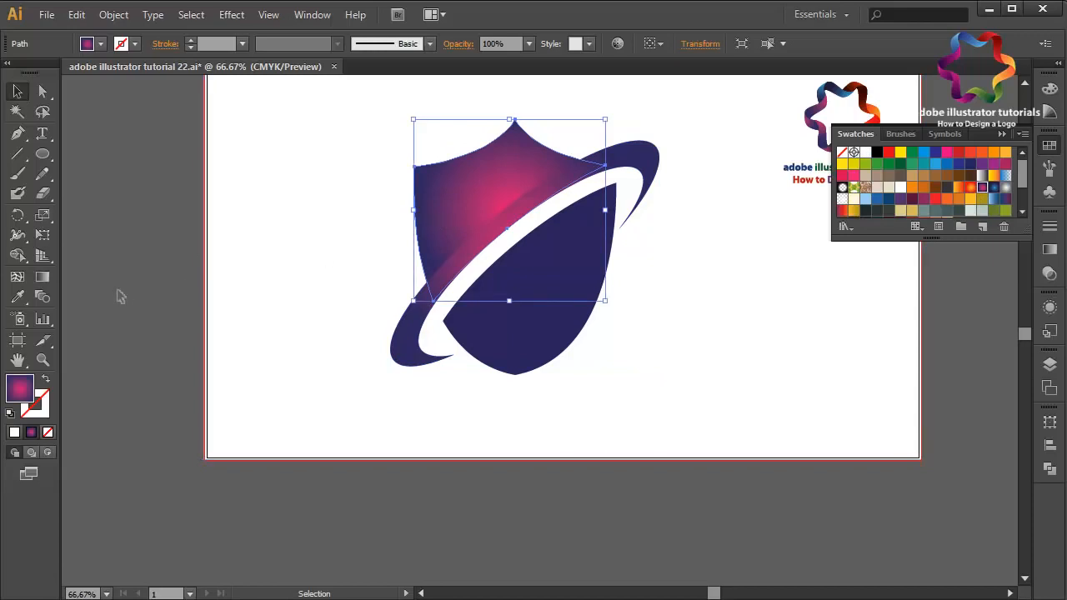
click(44, 279)
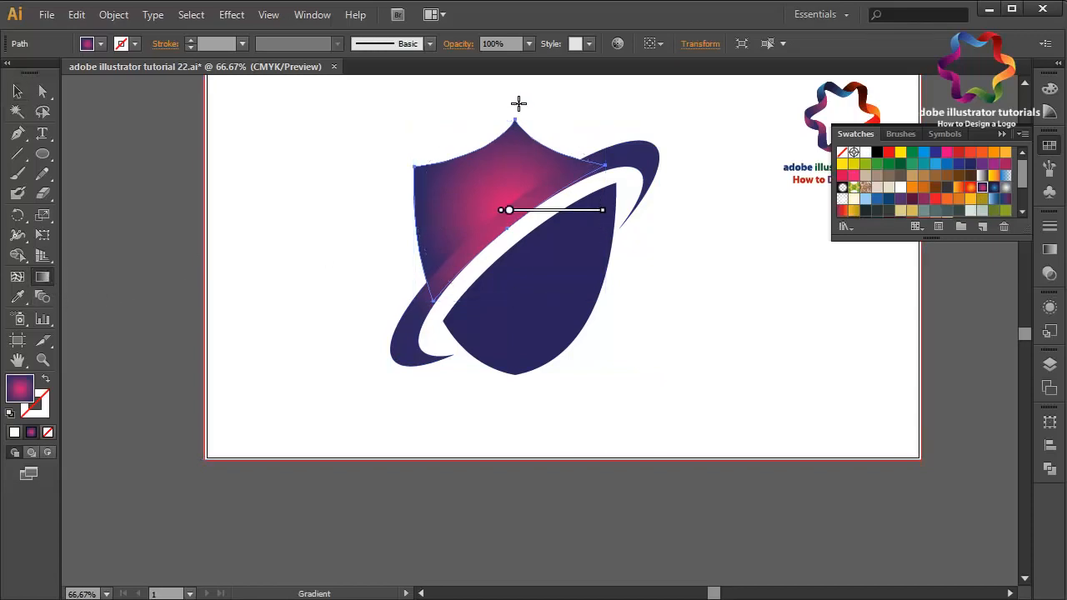
drag(518, 103, 519, 279)
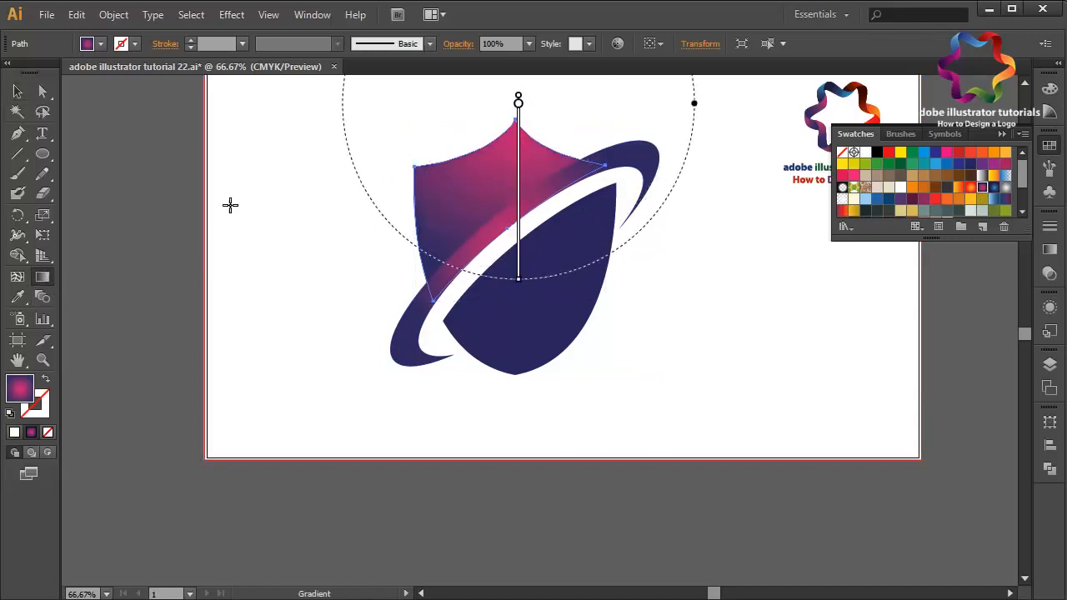
click(17, 93)
- Redirect the crescent ring's gradient so pink starts near its lower-left part and fades to navy toward its right end
click(488, 270)
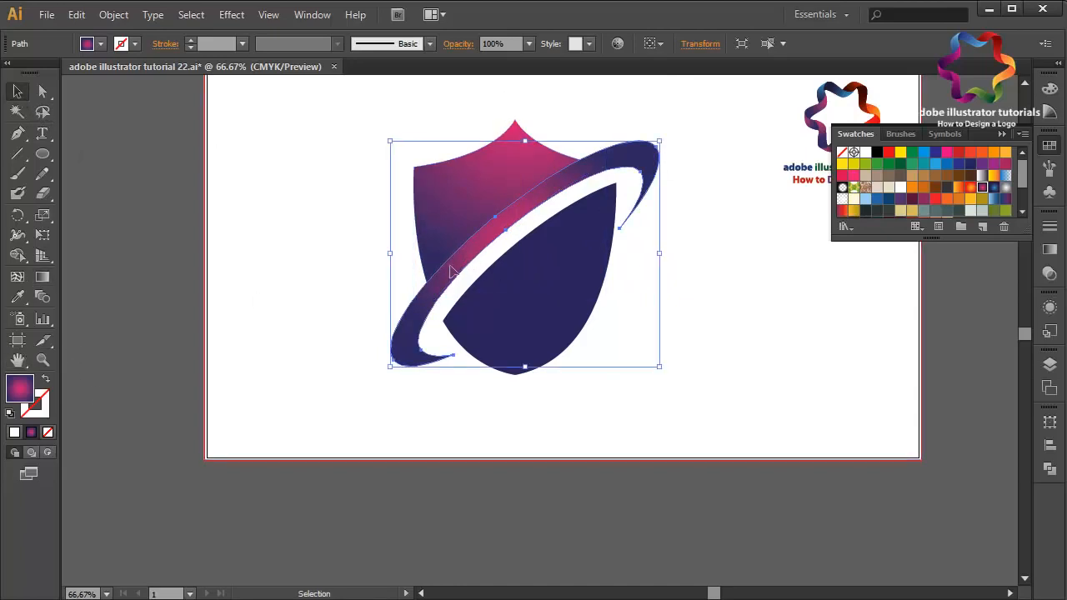
click(46, 279)
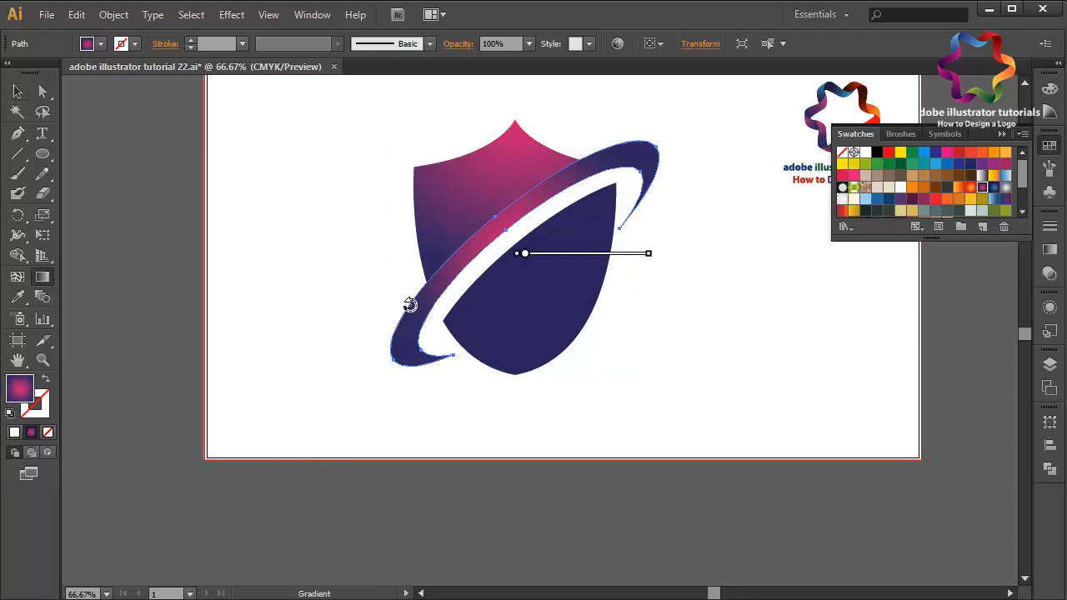
mouse_move(422, 273)
mouse_move(445, 252)
mouse_down()
mouse_move(631, 281)
mouse_move(659, 245)
mouse_up()
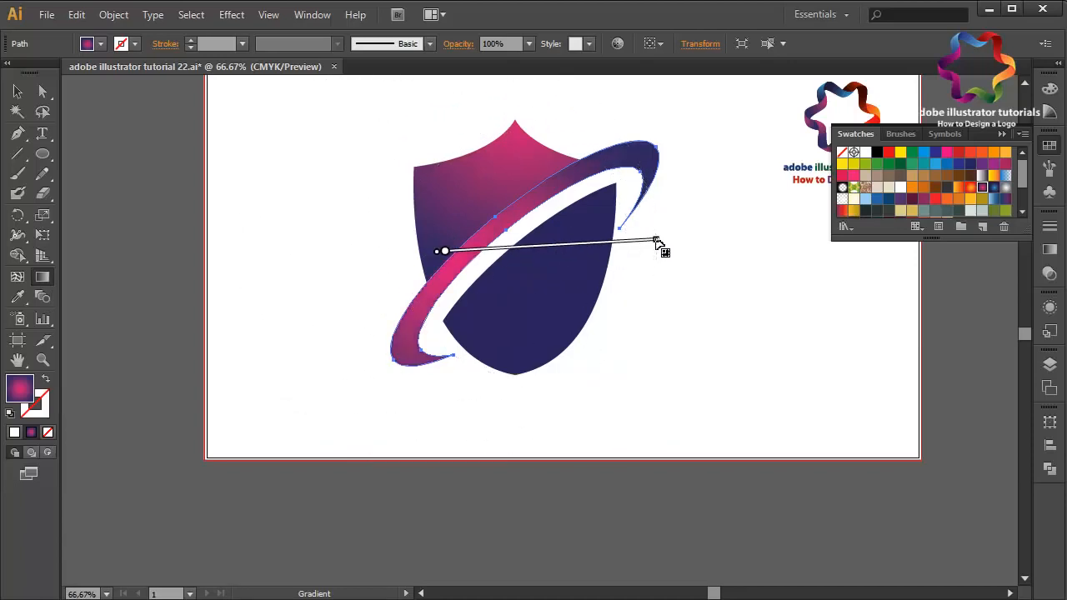
click(19, 93)
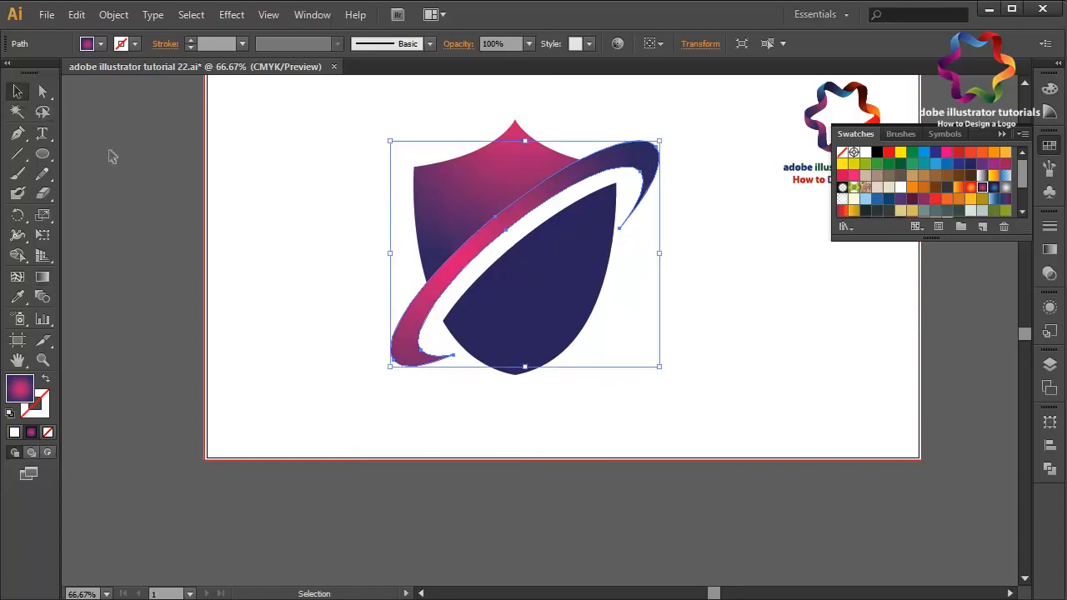
click(111, 156)
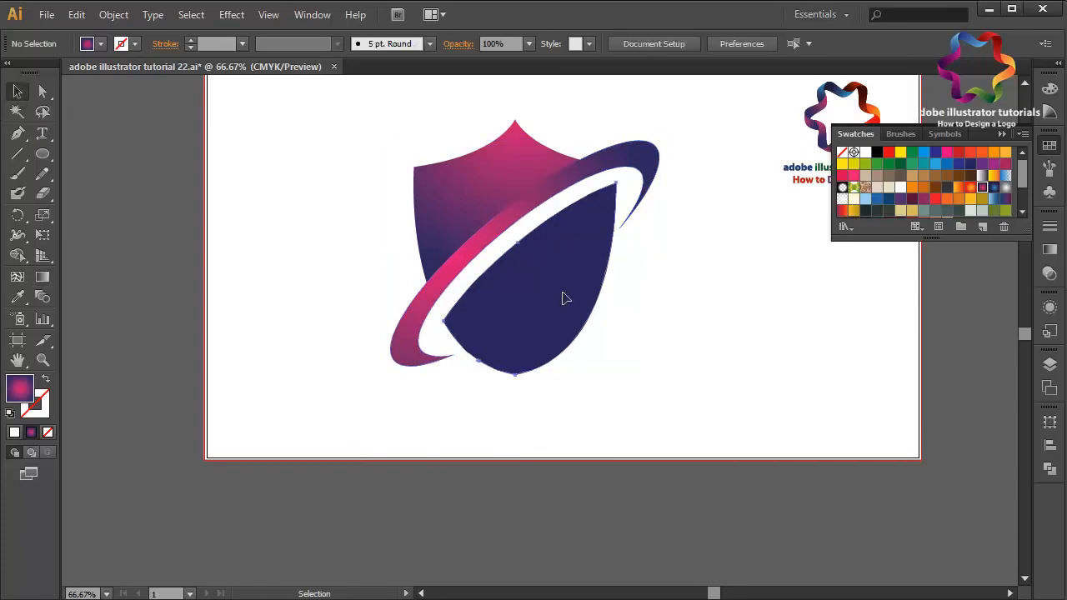
- Fill the lower shield piece with the orange-to-red radial gradient and redirect it from orange above its upper tip to red at its lower-left edge
click(563, 298)
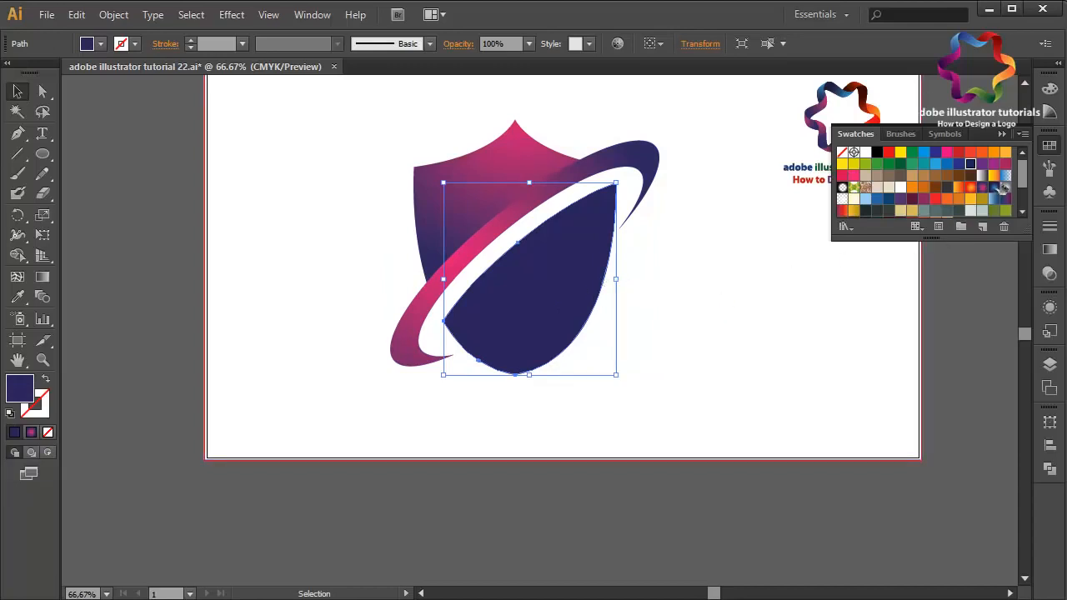
click(970, 188)
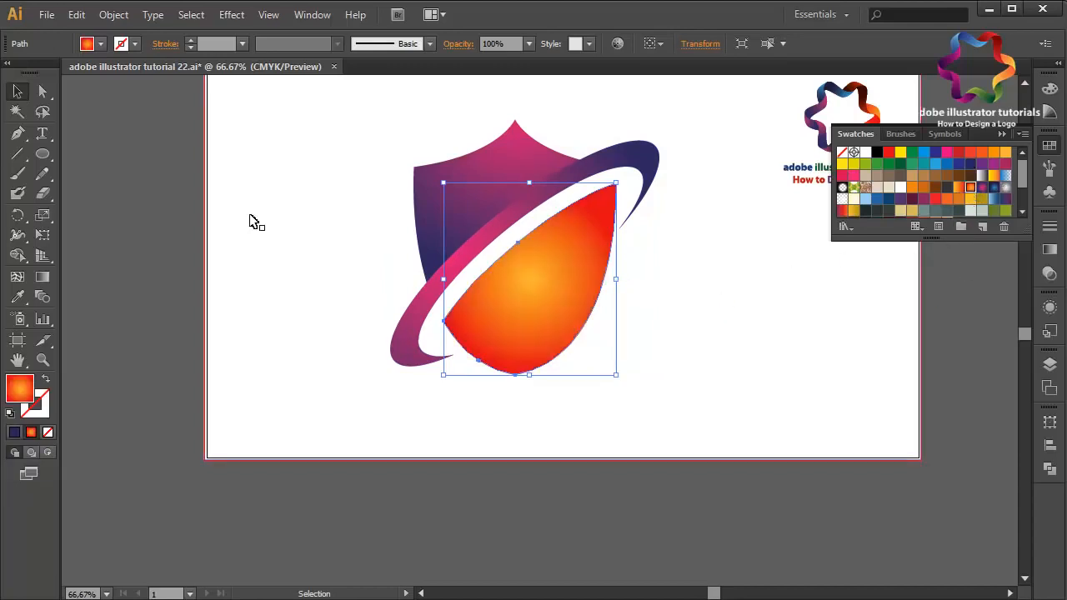
click(42, 277)
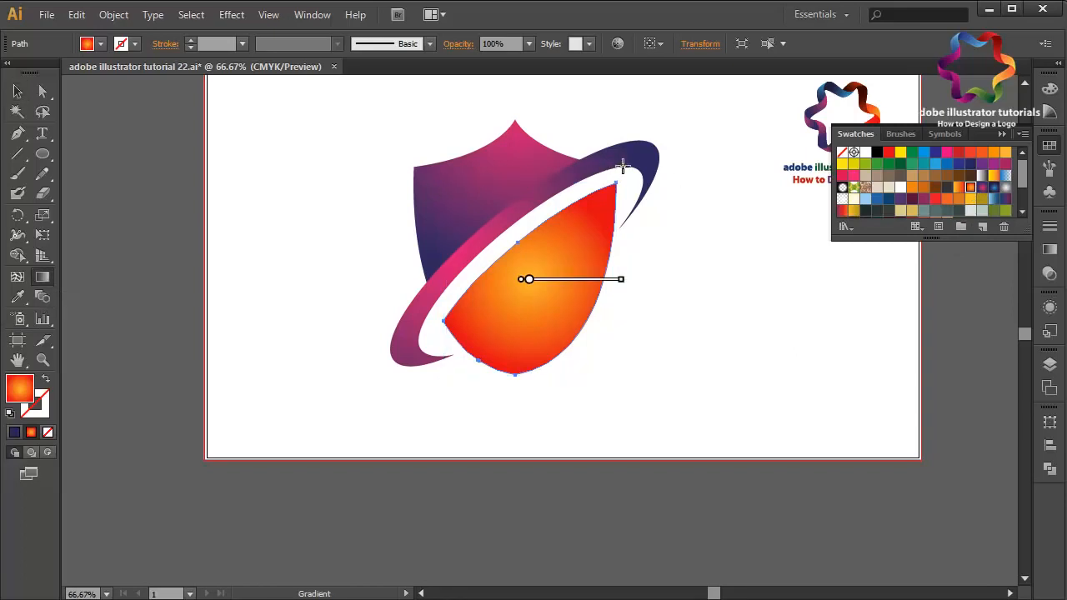
drag(622, 167, 463, 380)
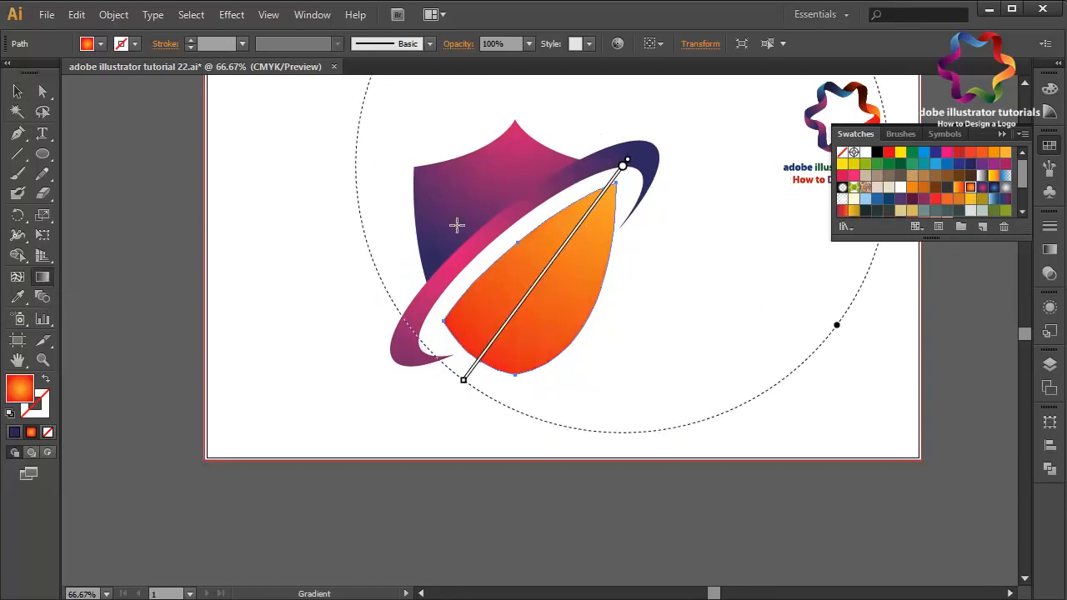
mouse_move(624, 163)
mouse_down()
mouse_move(640, 143)
mouse_move(512, 341)
mouse_move(472, 367)
mouse_move(485, 369)
mouse_up()
click(18, 91)
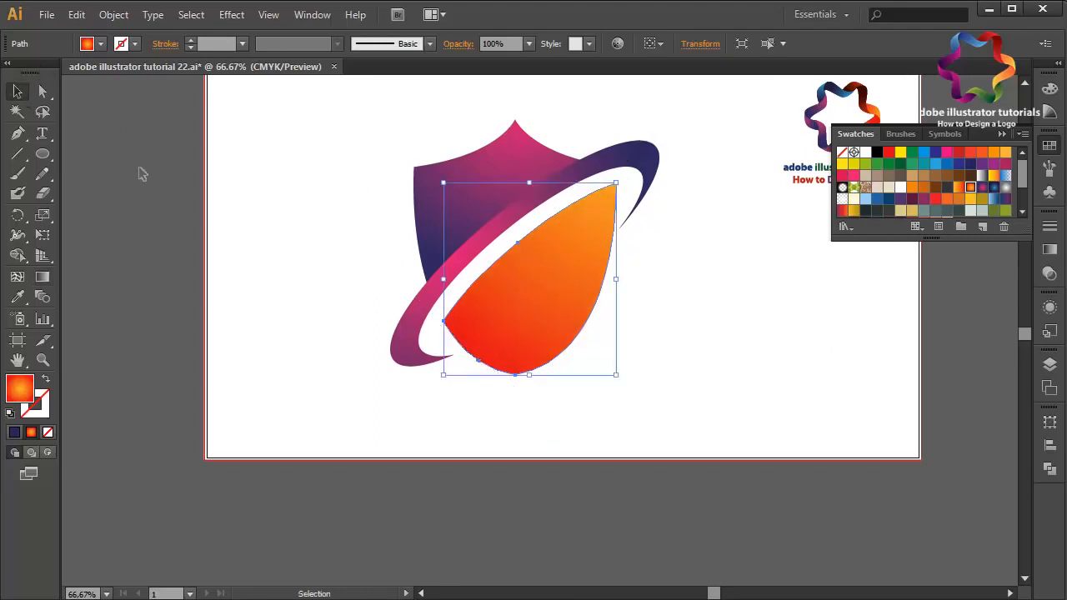
click(141, 173)
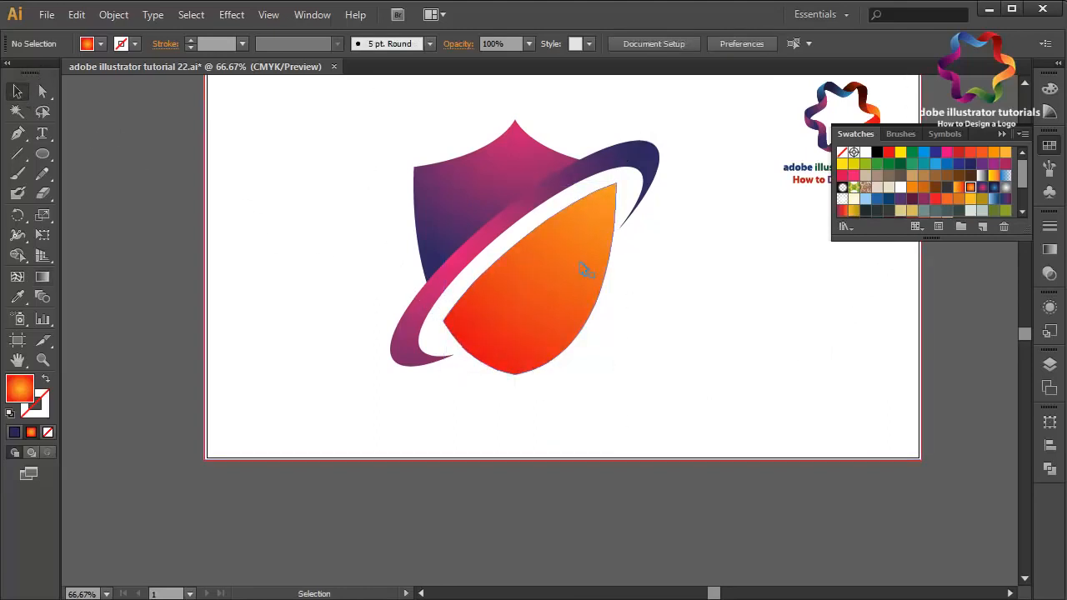
click(579, 274)
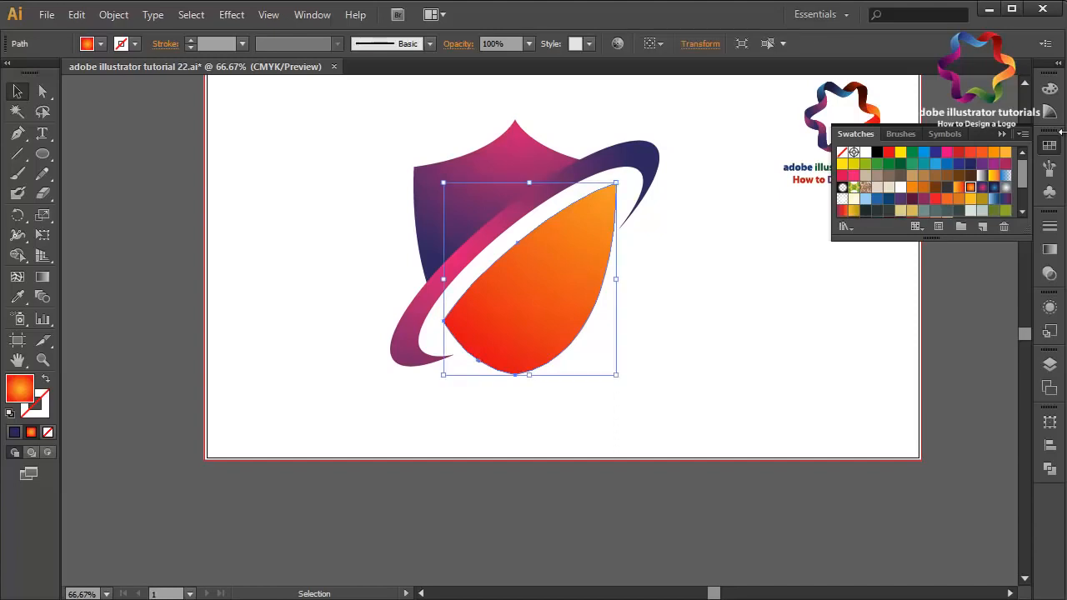
click(998, 133)
click(985, 234)
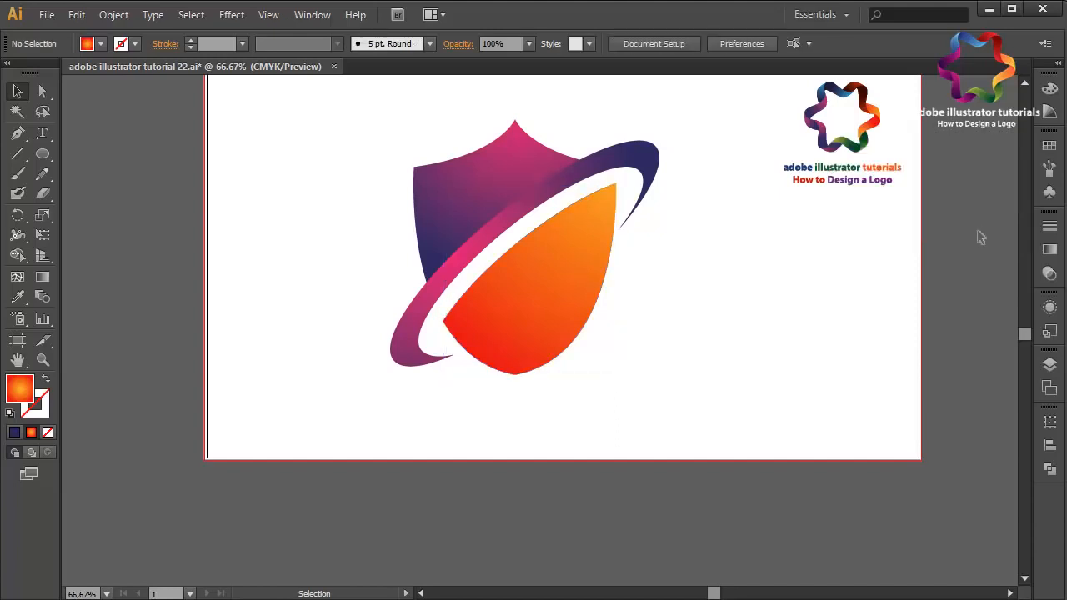
- Draw a smaller closed curved shape with the Pen tool inside the orange shield piece, following its outline with an even margin
key(ctrl+plus)
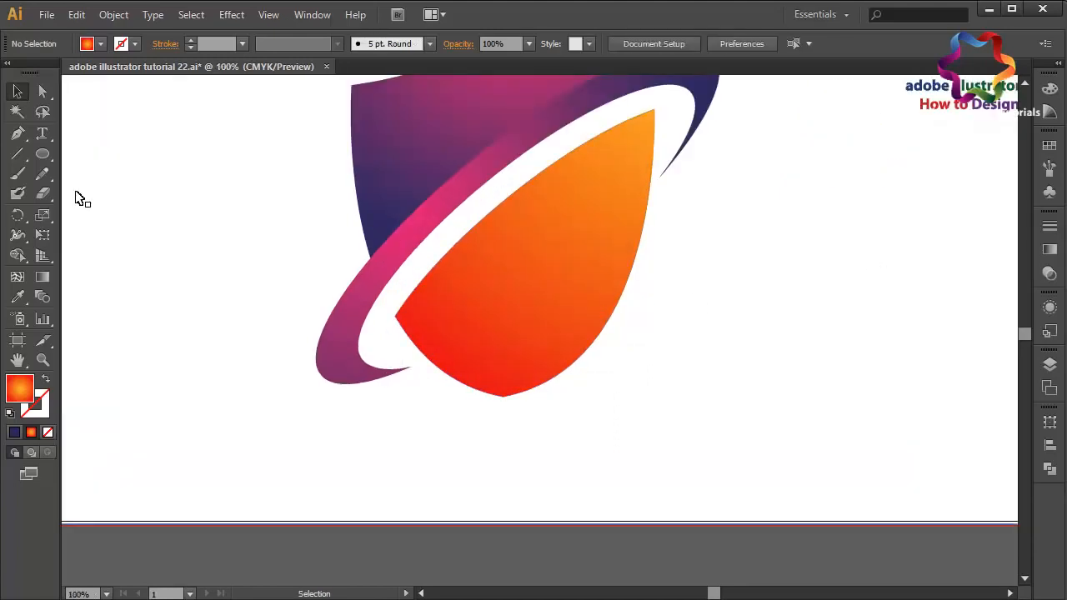
click(18, 133)
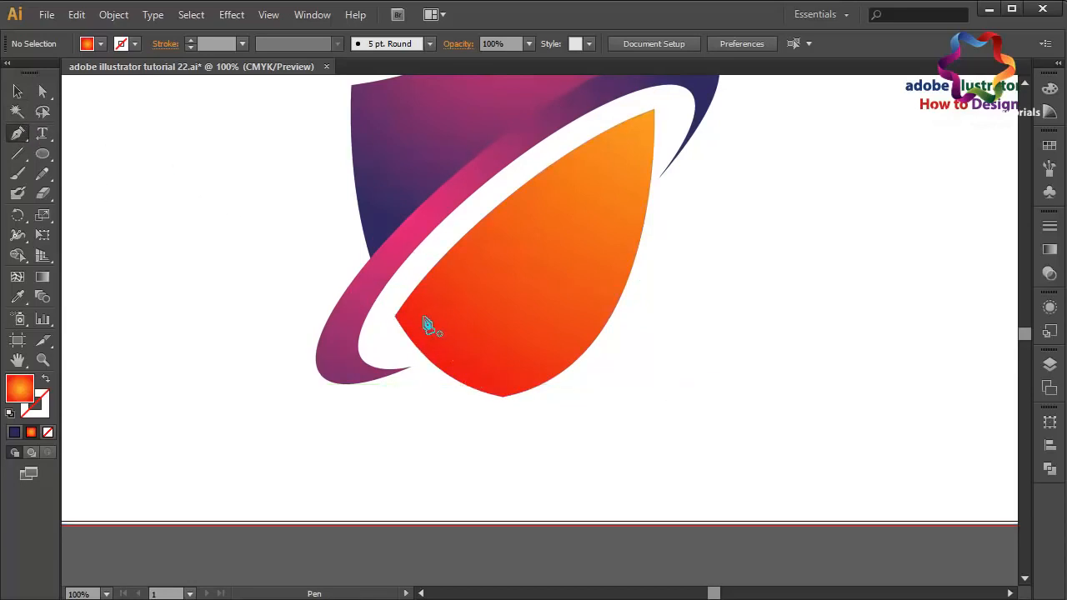
click(21, 139)
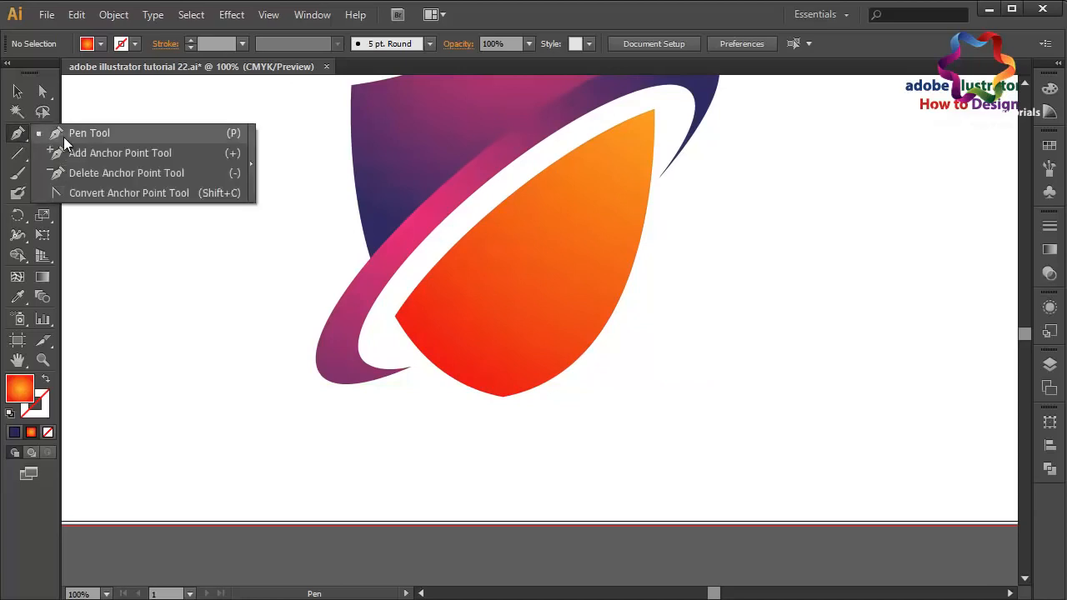
click(65, 138)
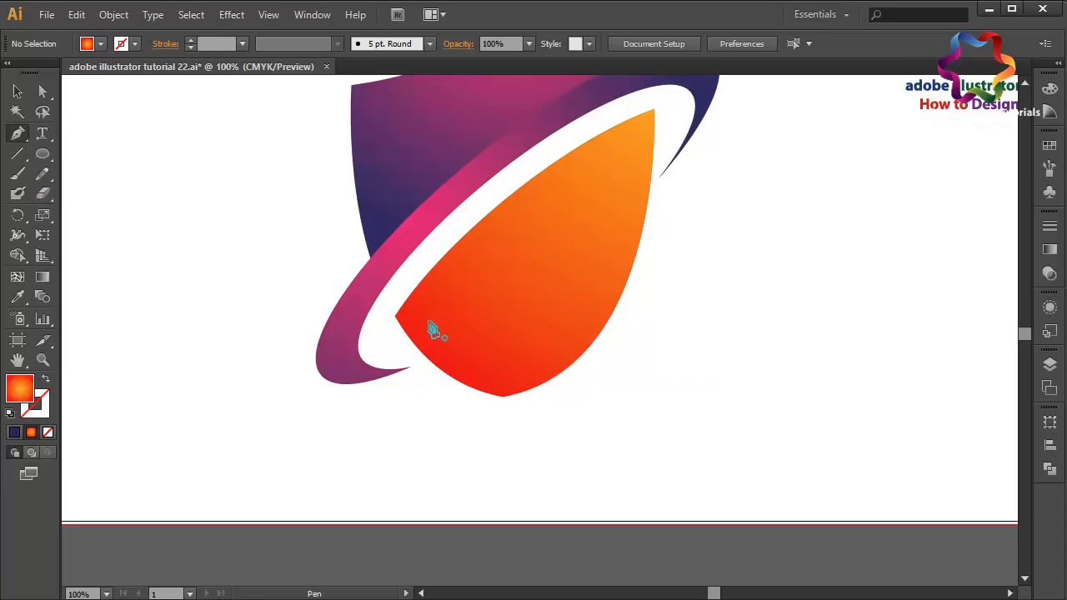
click(429, 318)
drag(628, 151, 742, 192)
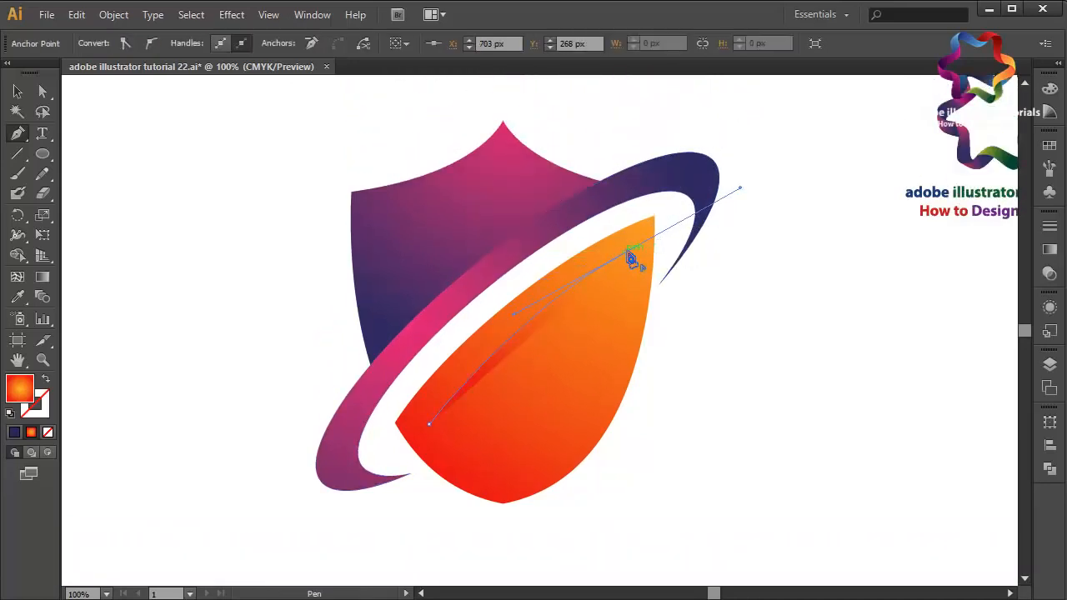
click(626, 250)
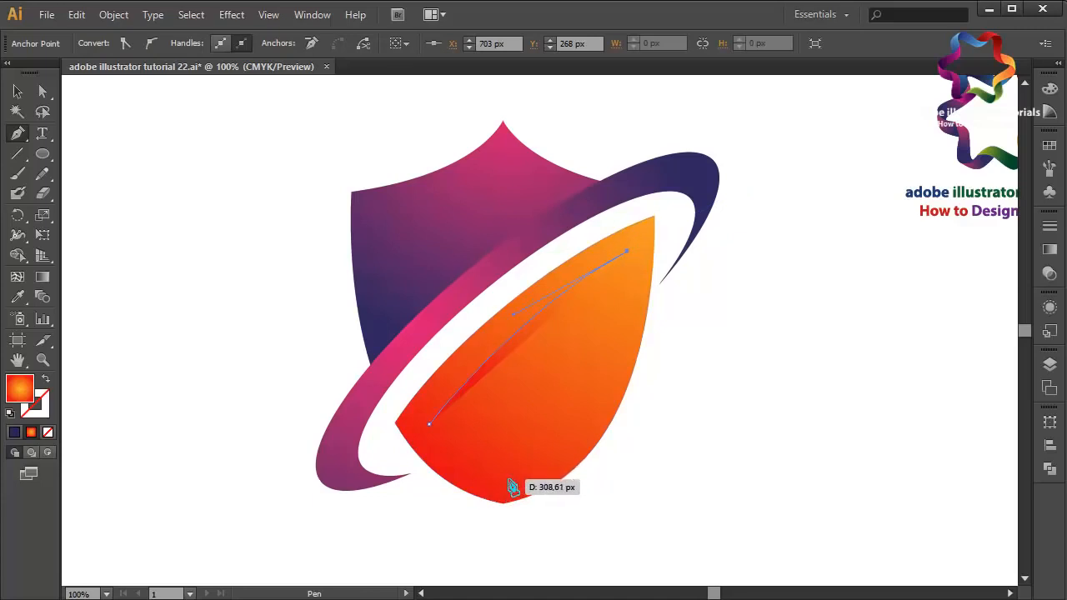
drag(508, 480, 383, 546)
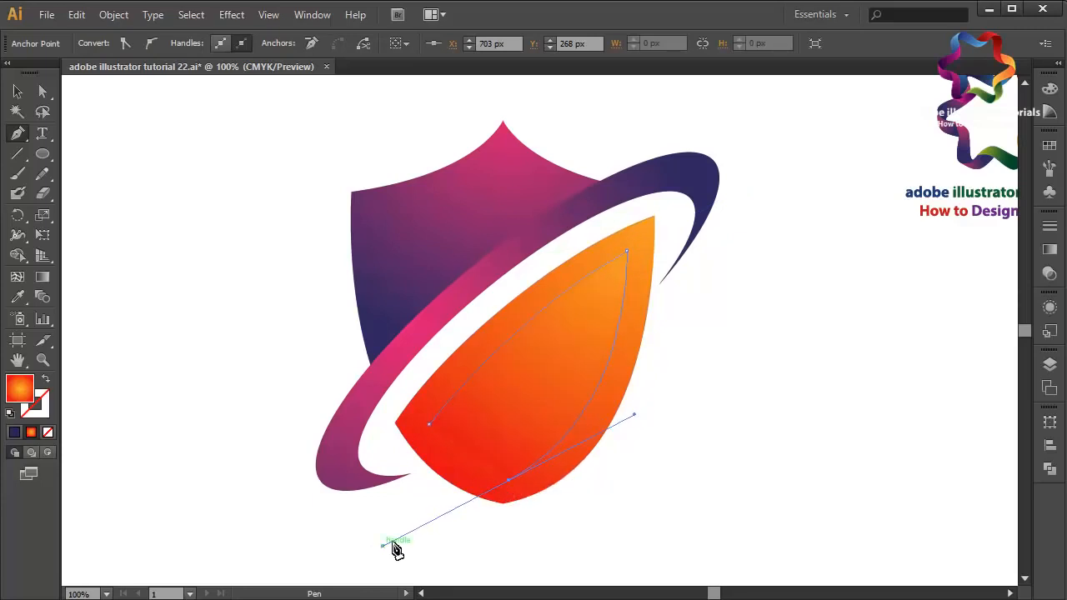
click(508, 480)
drag(428, 424, 458, 472)
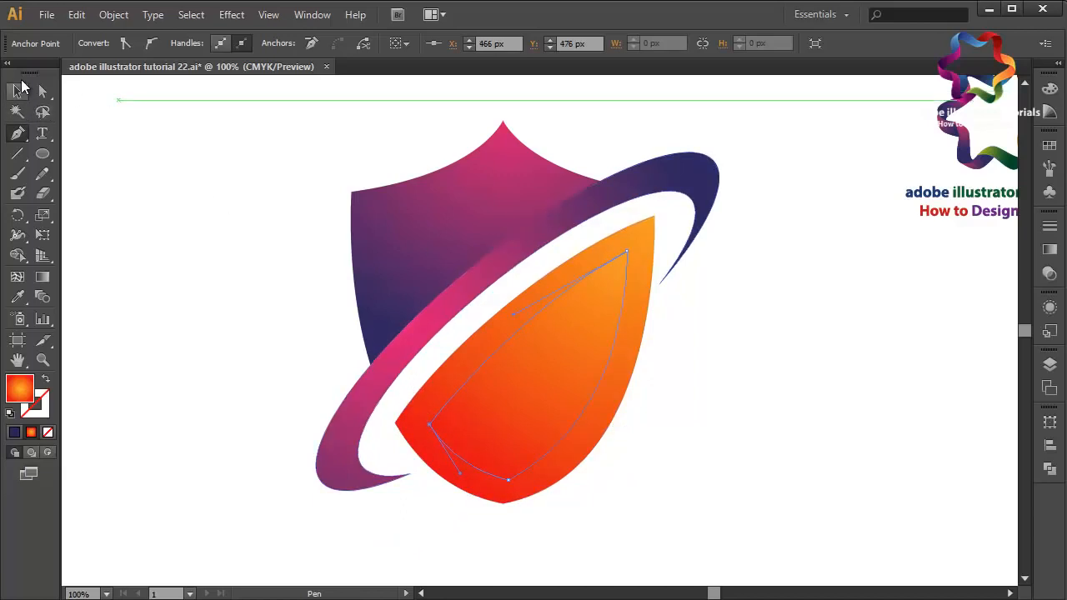
- Nudge the inner curved shape slightly right and down to balance the margin around it within the orange shield piece
click(17, 91)
click(517, 369)
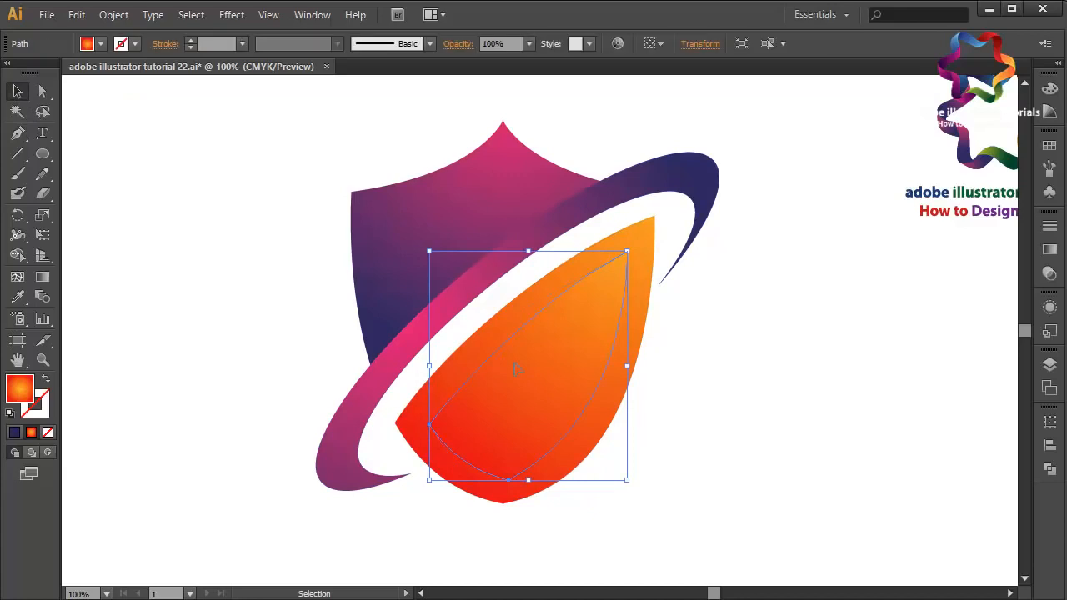
key(Left)
key(Left)
key(Left)
key(Left)
key(Left)
key(Left)
key(Down)
key(Down)
key(Down)
key(Down)
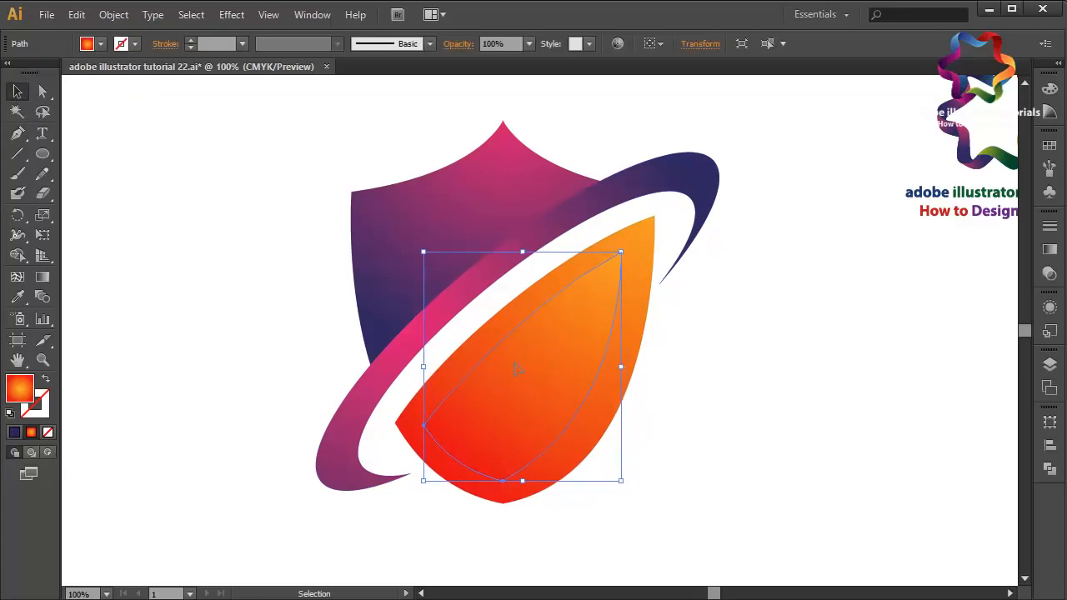
key(Right)
key(Right)
key(Right)
key(Right)
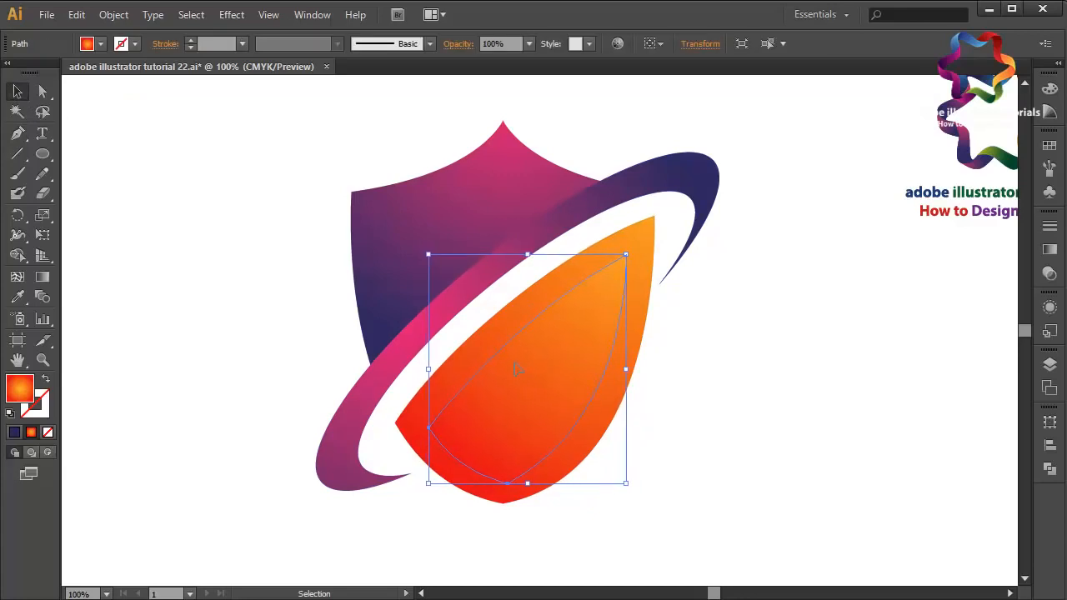
key(Up)
key(Up)
key(Right)
key(Right)
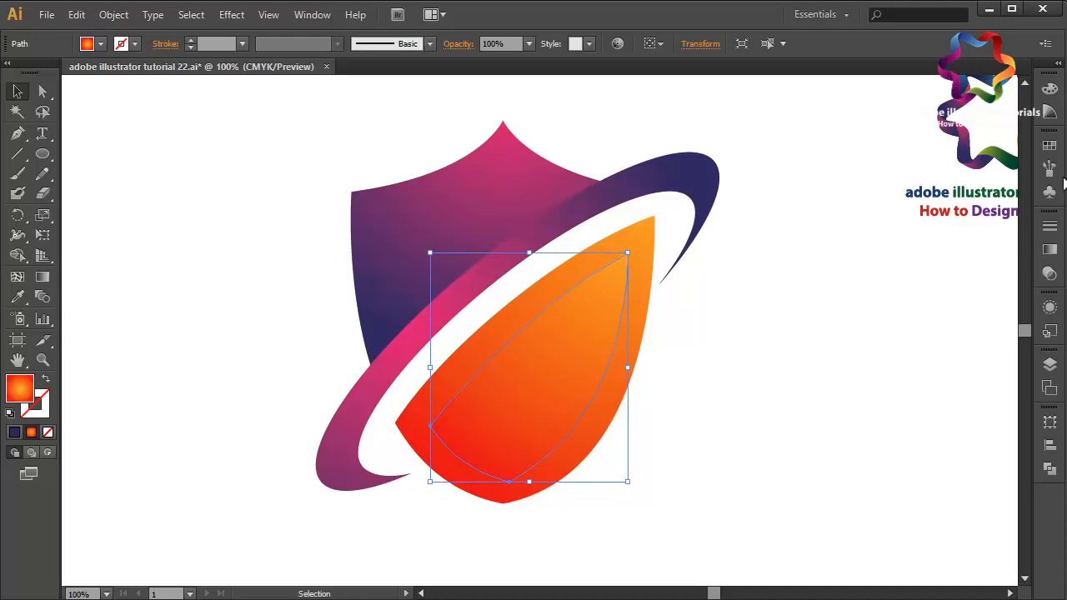
- Fill the inner curved shape with white so the orange piece reads as an outline
click(1049, 145)
click(866, 153)
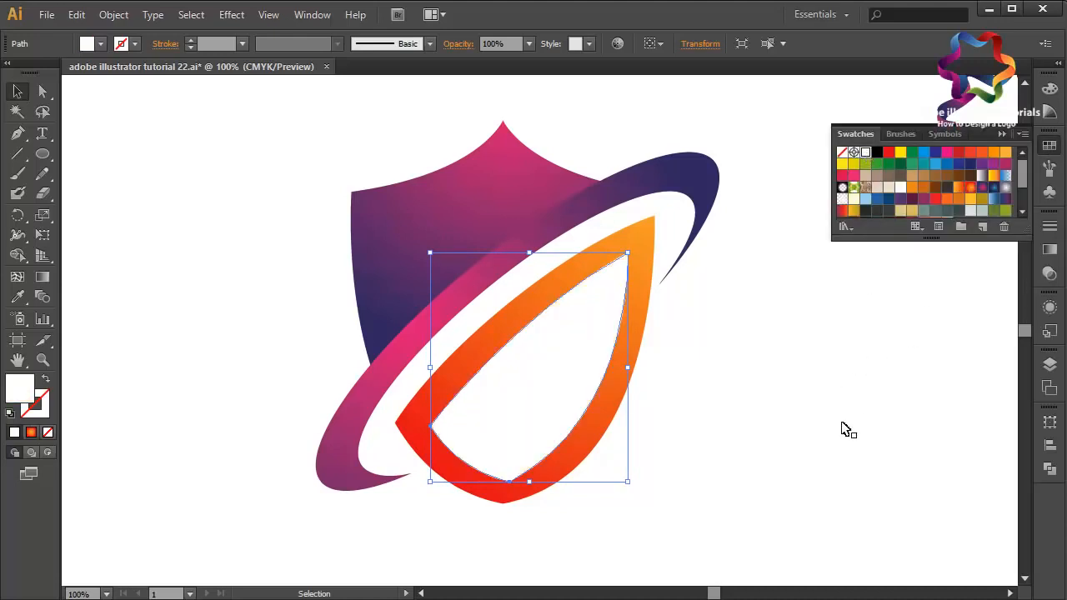
click(841, 428)
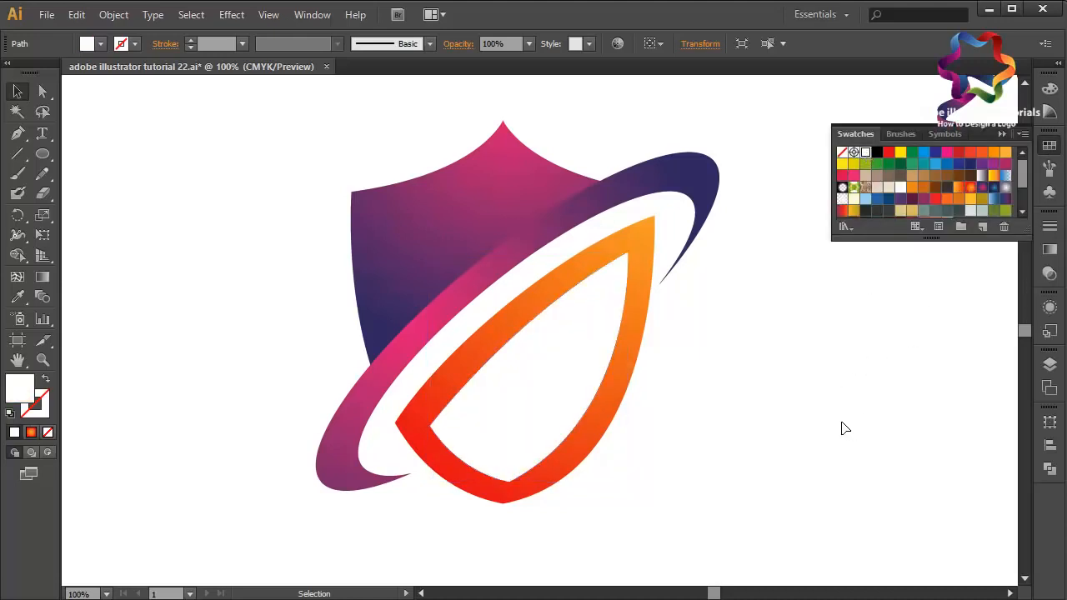
click(1002, 135)
key(ctrl+minus)
key(ctrl+minus)
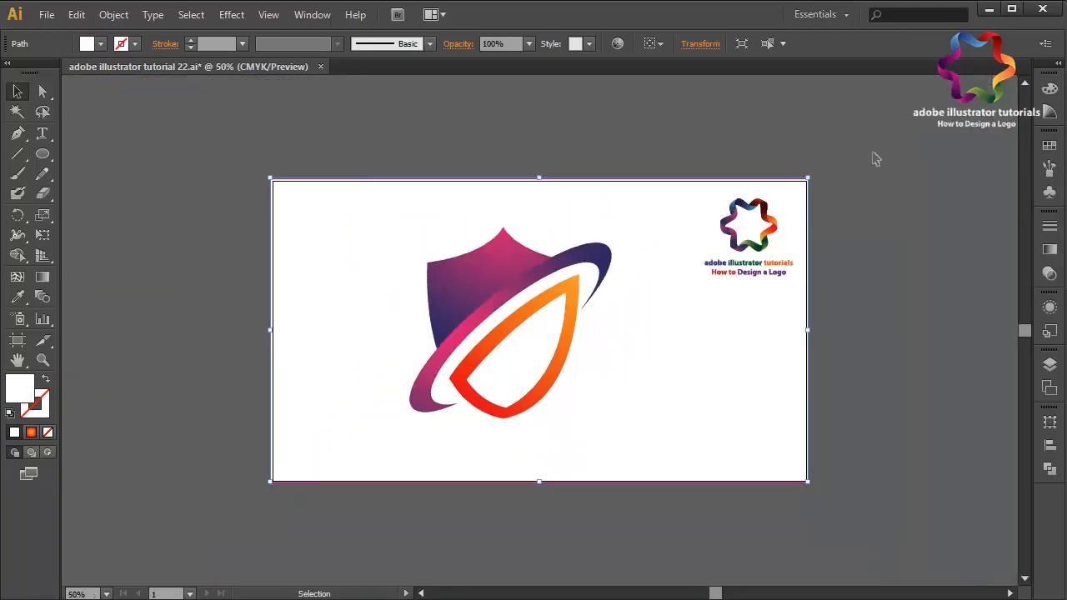
click(676, 158)
key(ctrl+plus)
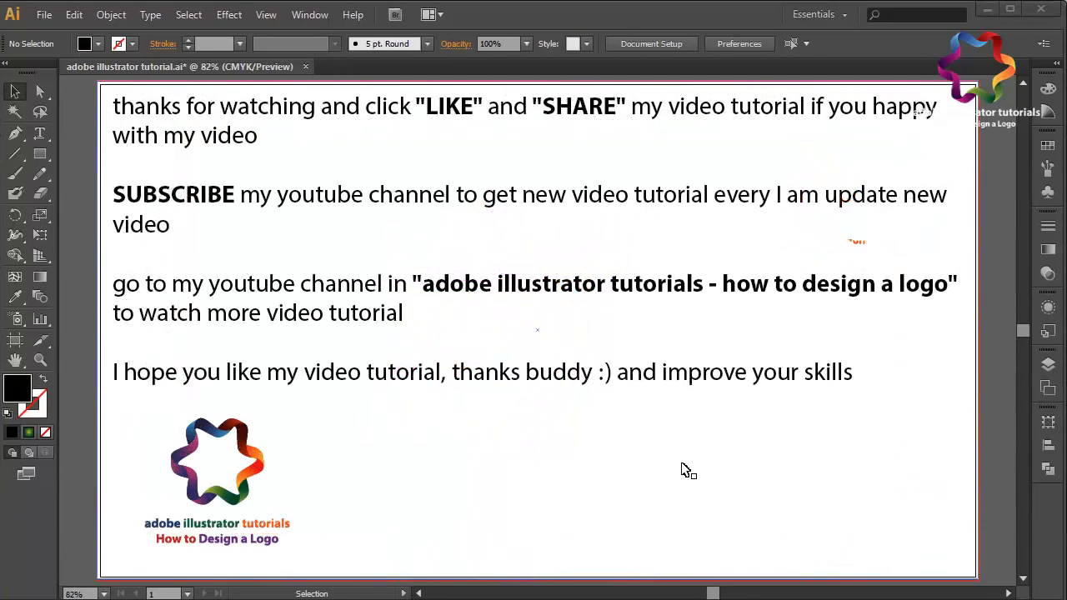
- Circle the words "LIKE" and "SHARE" on the closing message artboard with freehand black Paintbrush strokes
click(15, 173)
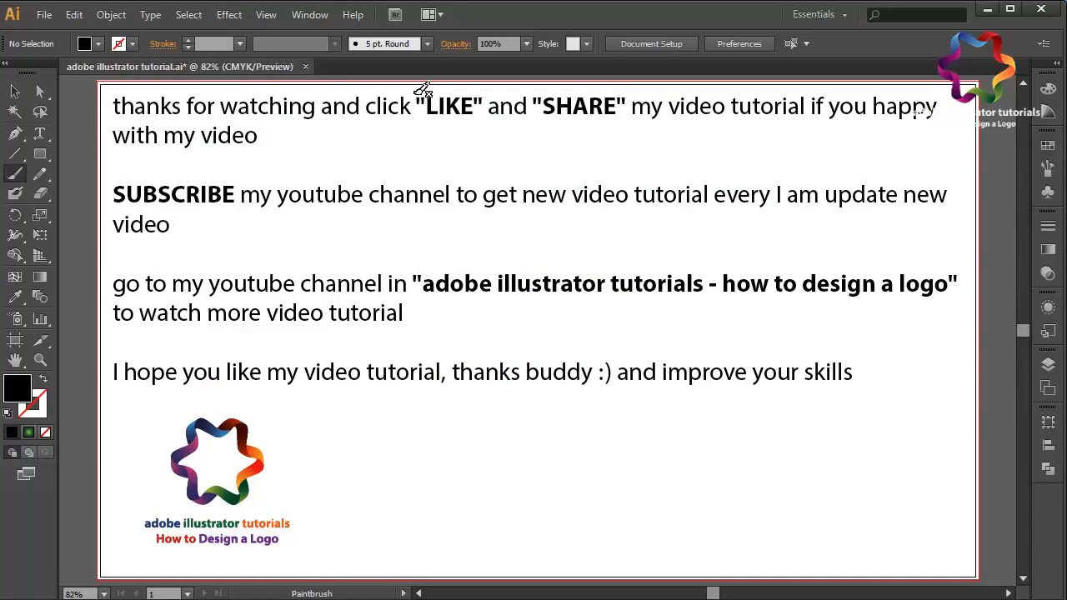
mouse_move(416, 97)
mouse_down()
mouse_move(457, 136)
mouse_move(486, 127)
mouse_move(483, 91)
mouse_move(418, 89)
mouse_up()
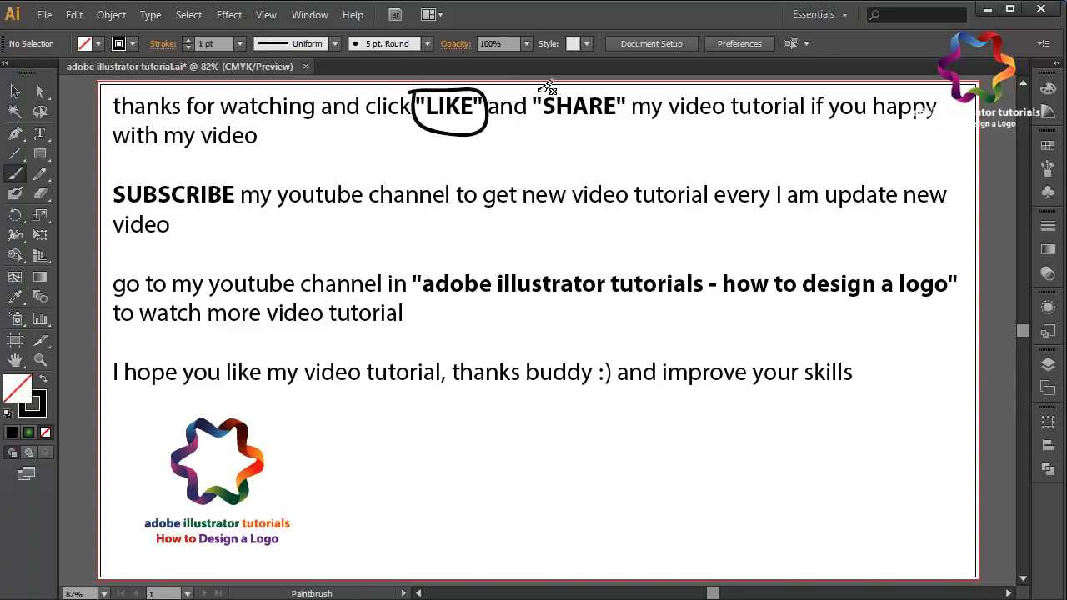
mouse_move(539, 91)
mouse_down()
mouse_move(531, 115)
mouse_move(619, 122)
mouse_move(625, 112)
mouse_move(627, 82)
mouse_move(545, 83)
mouse_up()
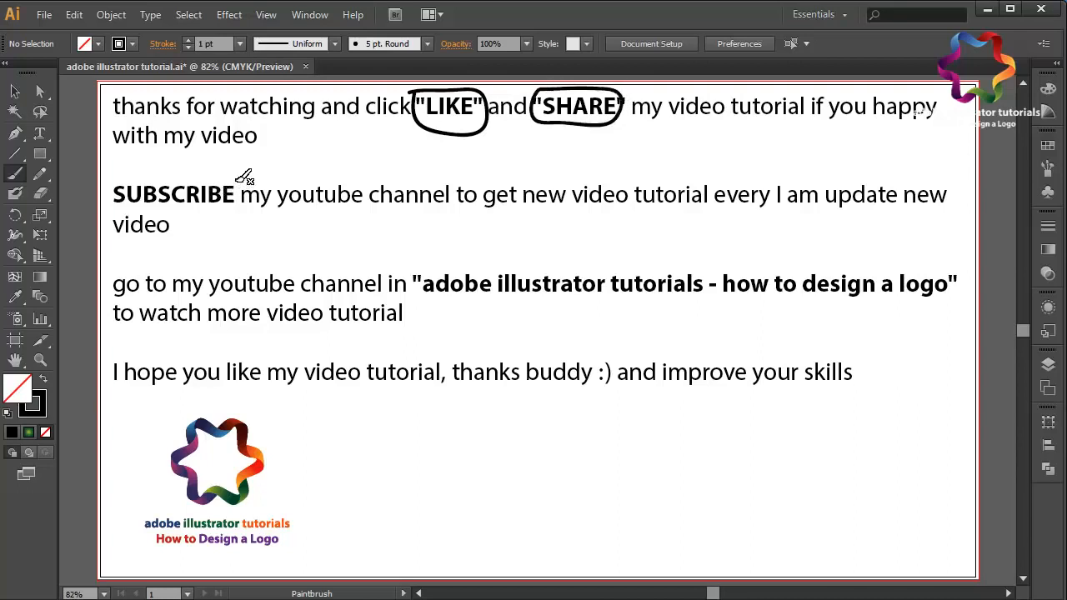